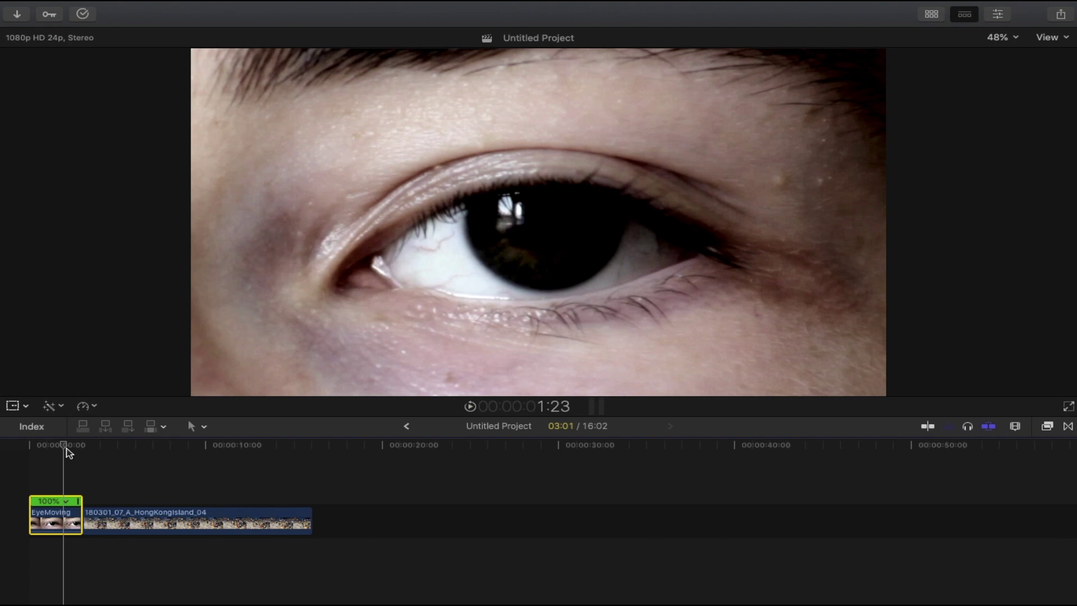
- Retime the EyeMoving clip to Slow 50% and connect the HongKongIsland clip beneath it
left_click_drag(62, 443, 111, 481)
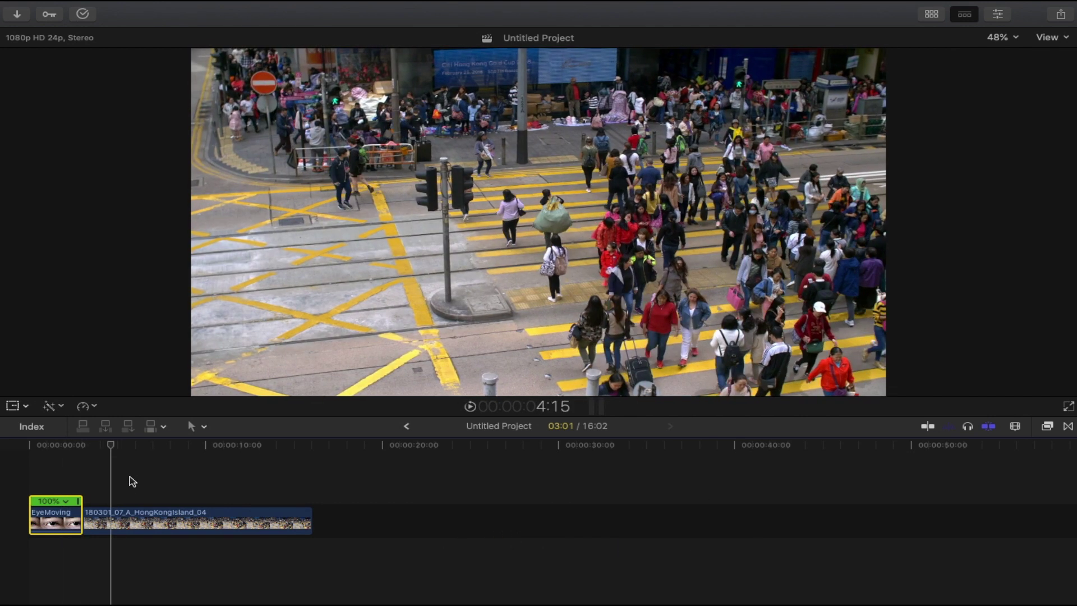
left_click(59, 506)
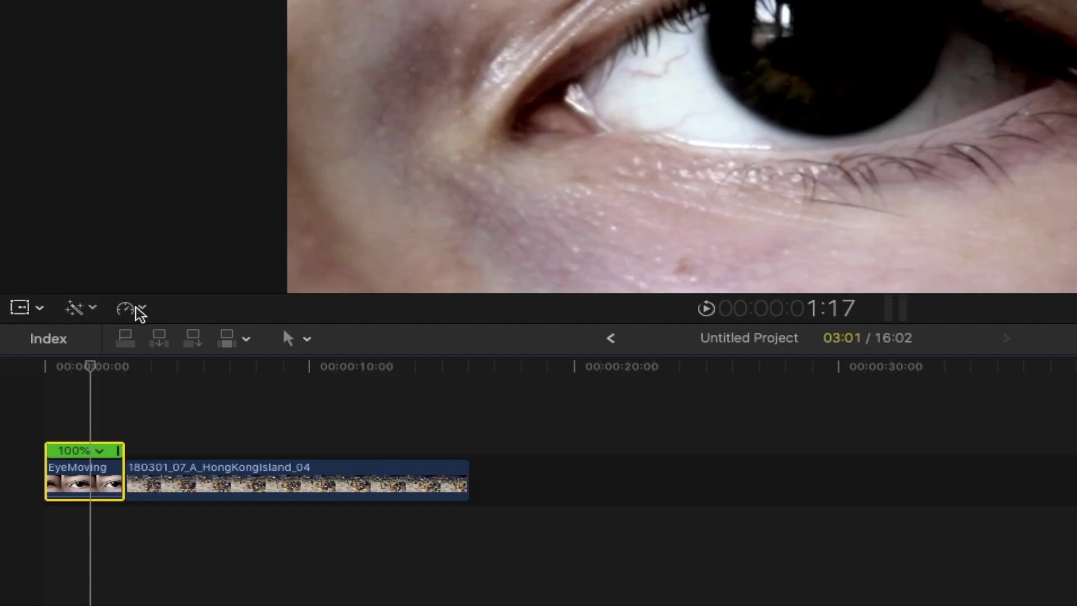
left_click(91, 406)
mouse_move(93, 414)
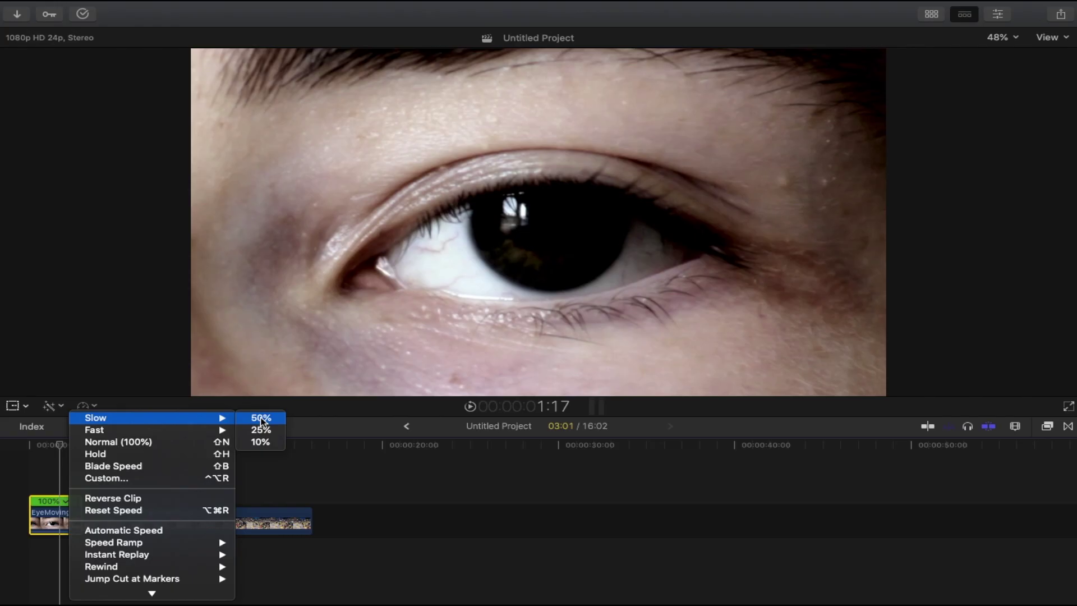
left_click(262, 419)
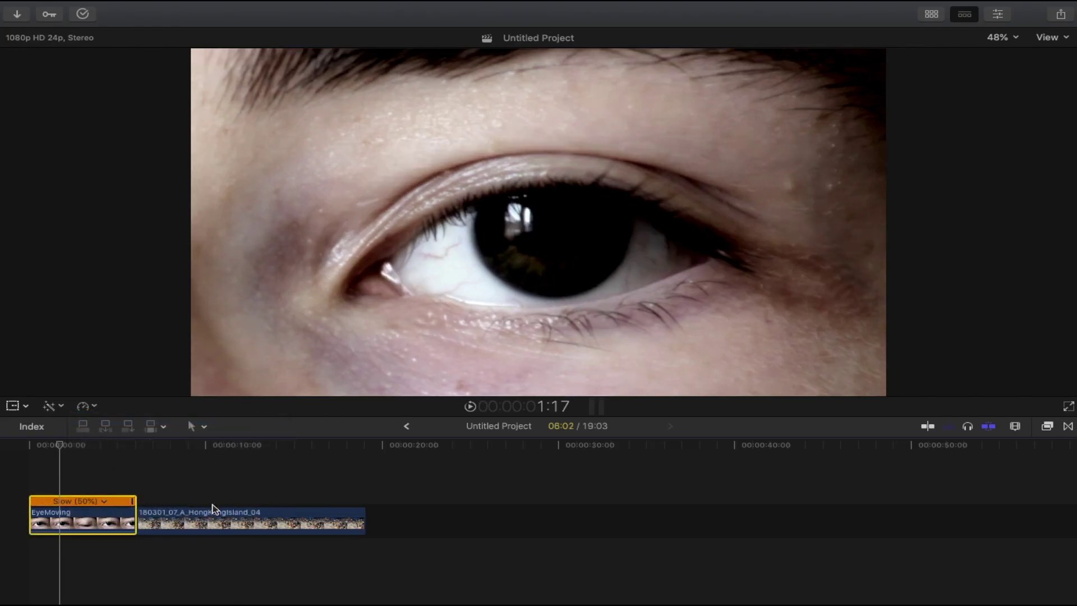
left_click_drag(215, 515, 106, 550)
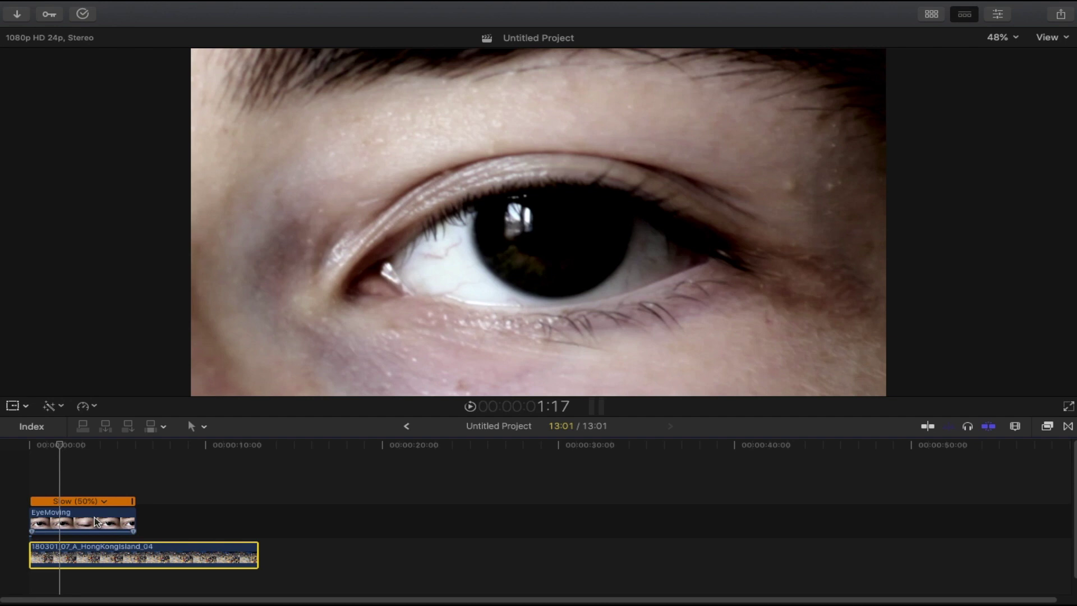
- Search effects for 'SHA' and apply Shape Mask to the EyeMoving clip, showing its Inspector settings
left_click(97, 521)
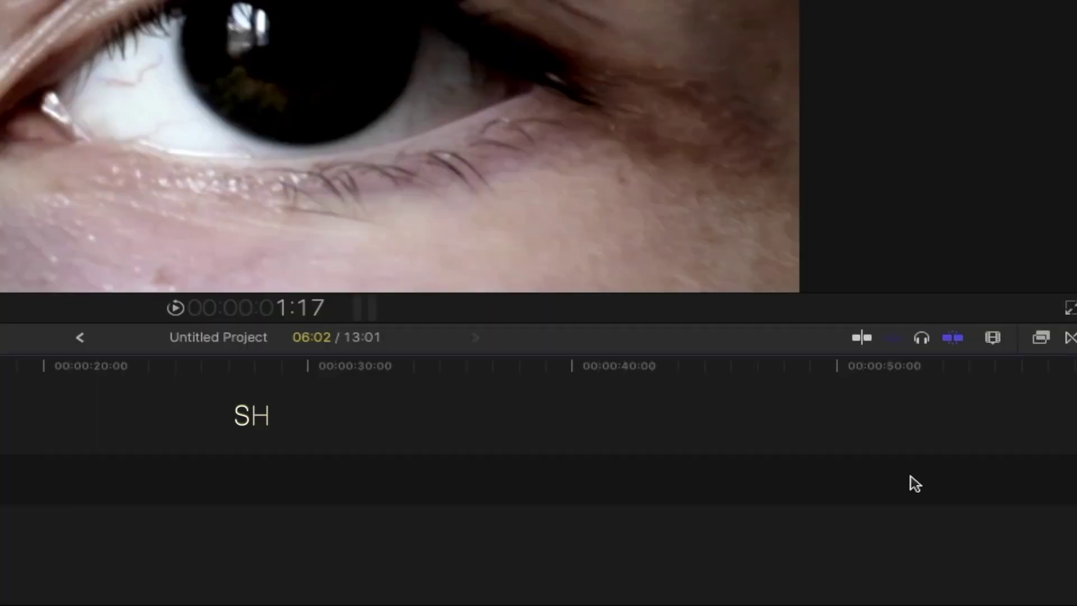
left_click(1047, 426)
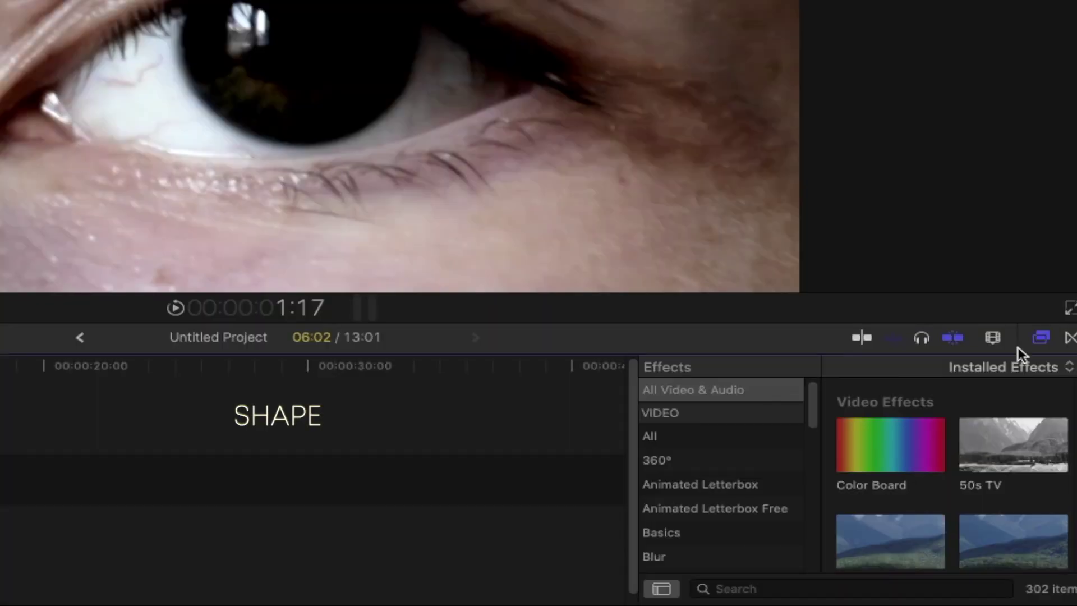
left_click(889, 591)
type("SHA")
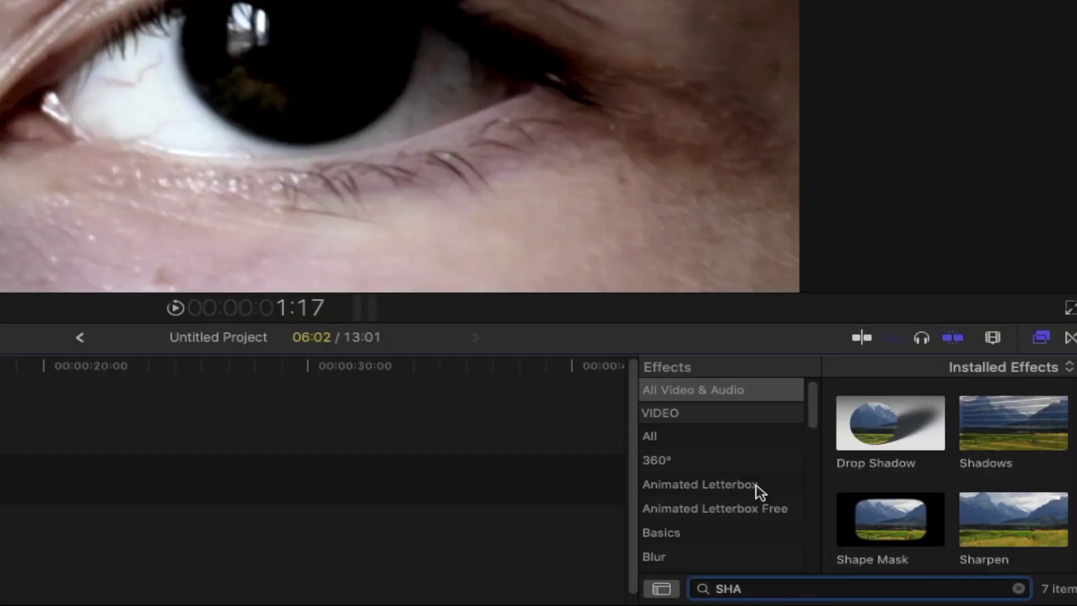
left_click_drag(890, 519, 89, 522)
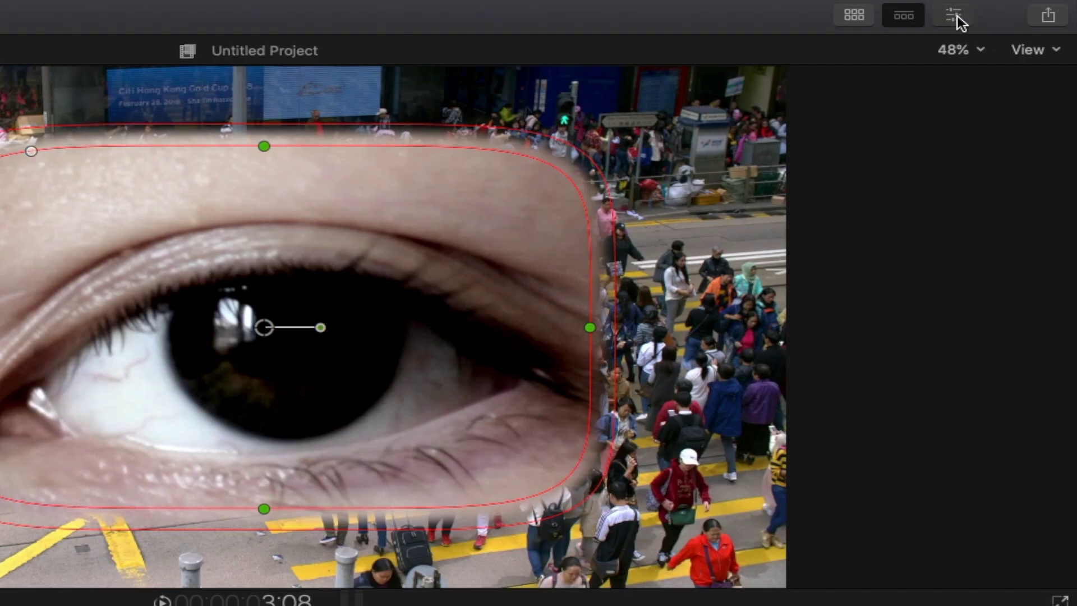
left_click(998, 14)
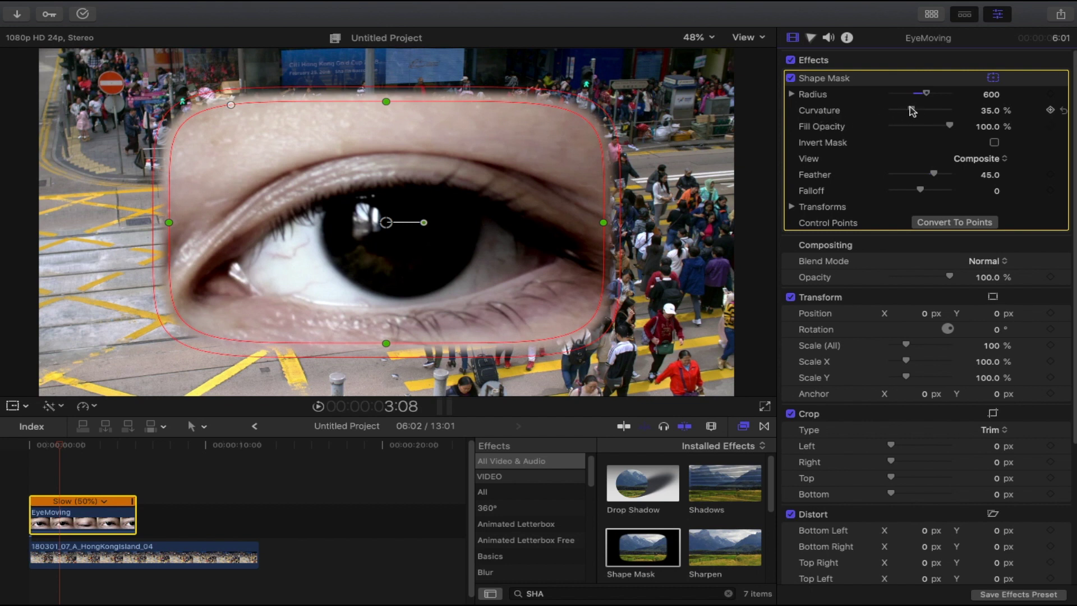
- Set the mask's Curvature to 100%, turn on Invert Mask, and switch View to Original
left_click_drag(911, 110, 950, 110)
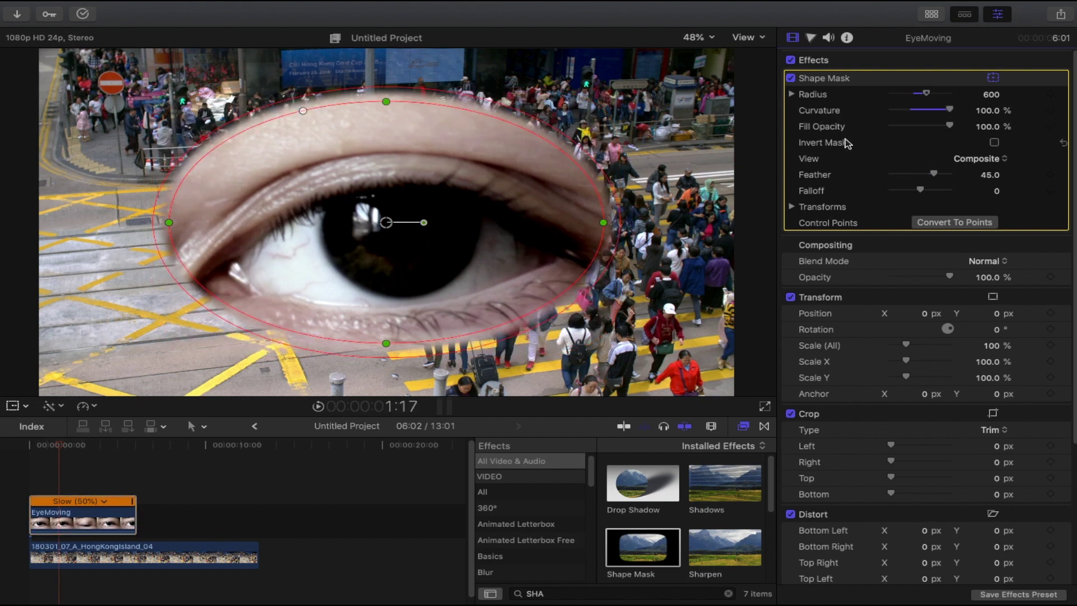
left_click(994, 142)
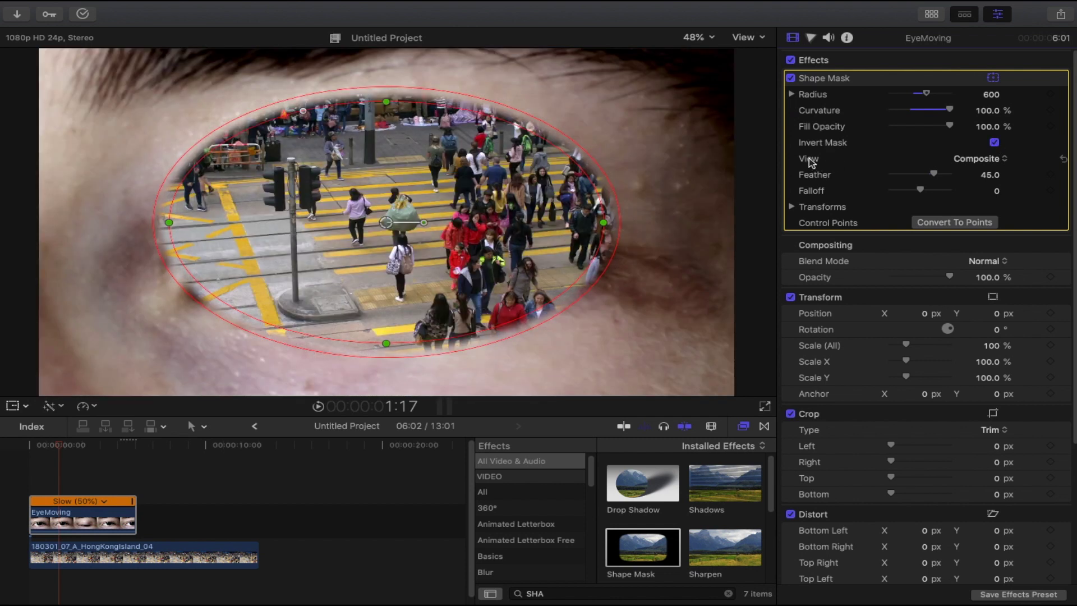
left_click(997, 163)
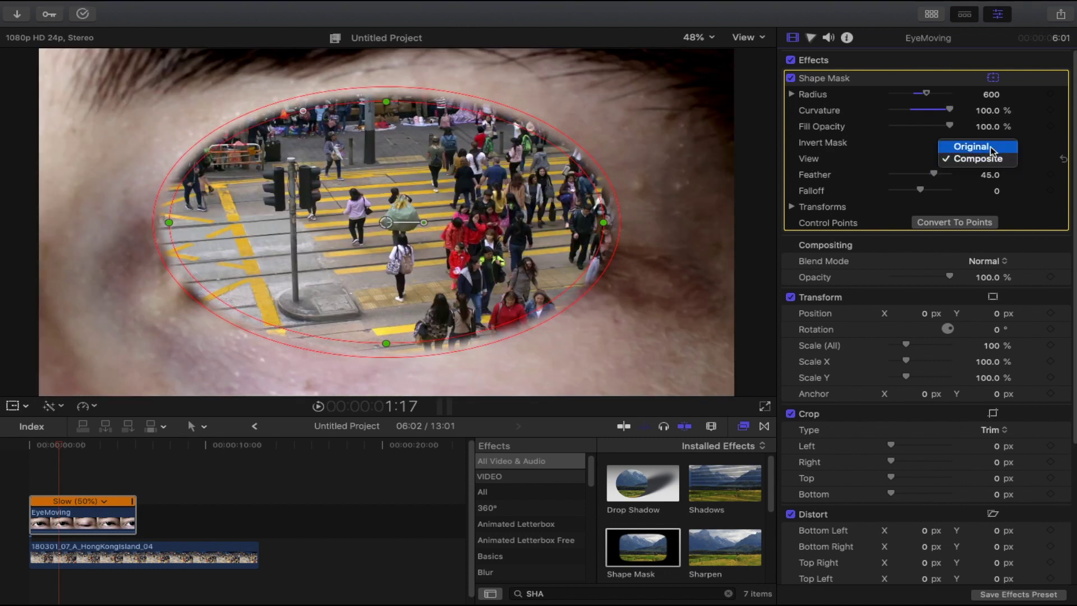
left_click(989, 147)
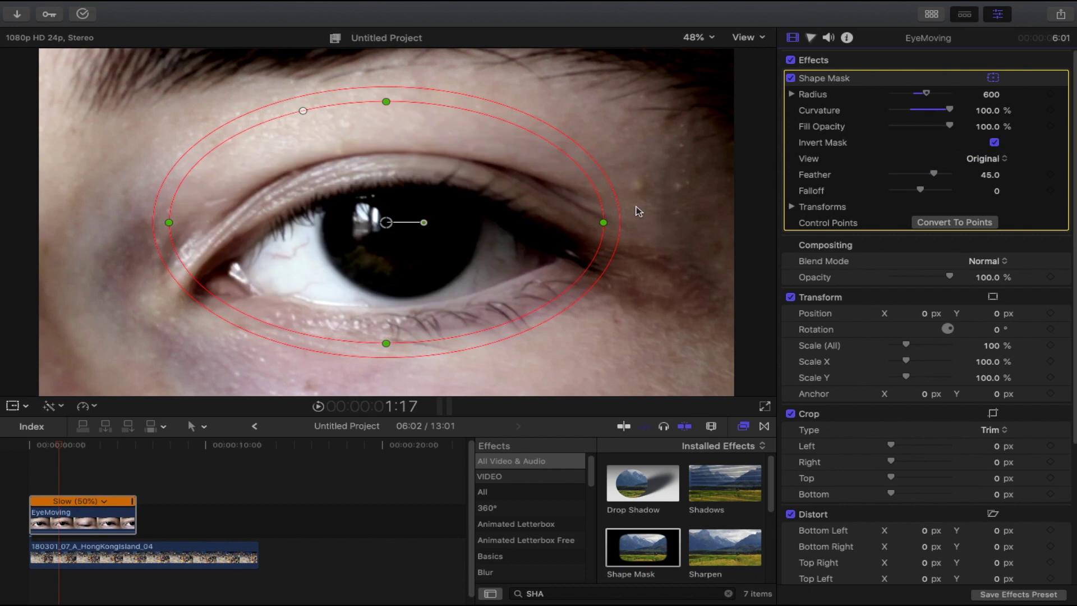
- Shrink the mask radius and drag its handles to fit tightly around the pupil
left_click_drag(925, 93, 902, 105)
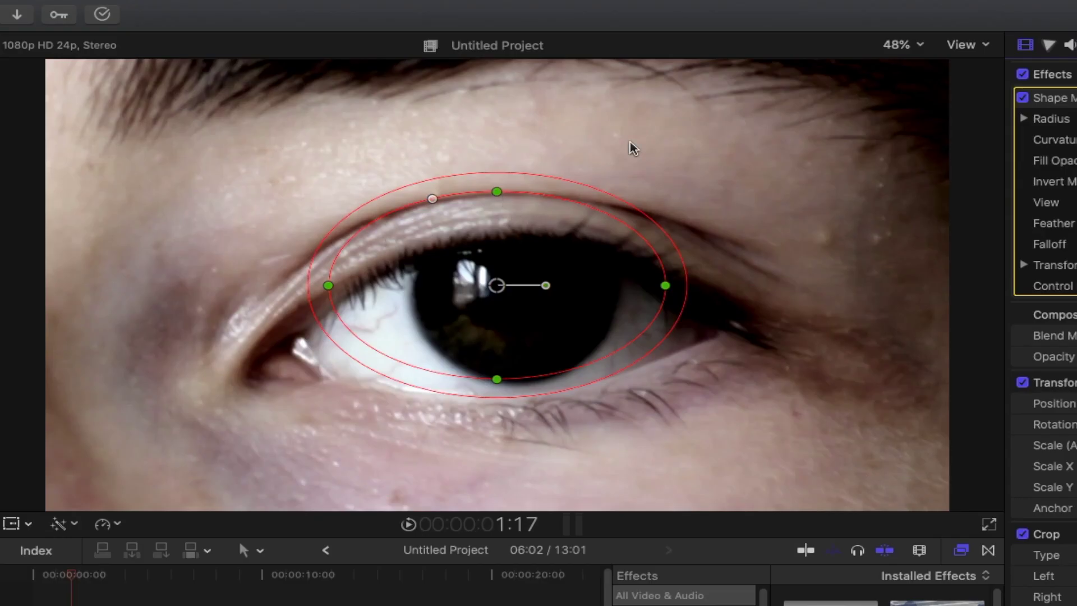
left_click_drag(498, 198, 494, 199)
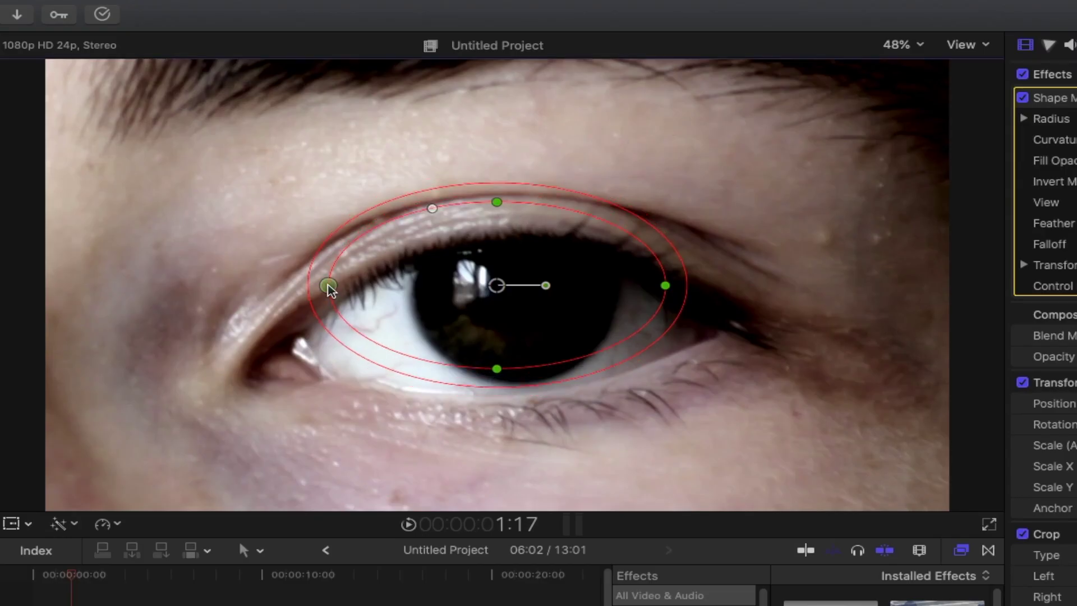
left_click_drag(328, 285, 438, 293)
left_click_drag(525, 230, 524, 240)
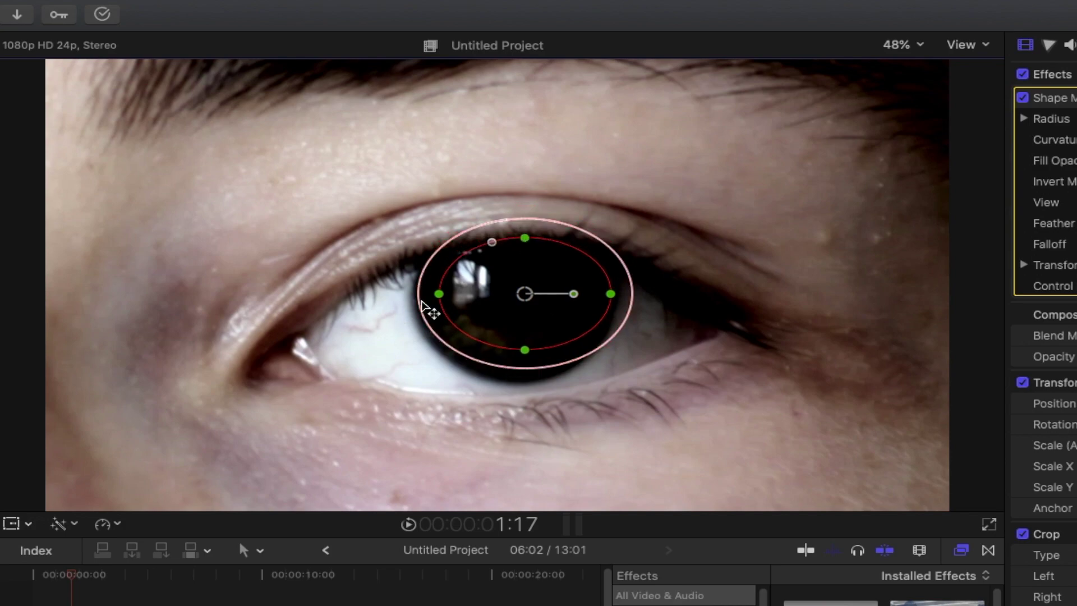
left_click_drag(438, 293, 468, 302)
left_click_drag(404, 197, 402, 219)
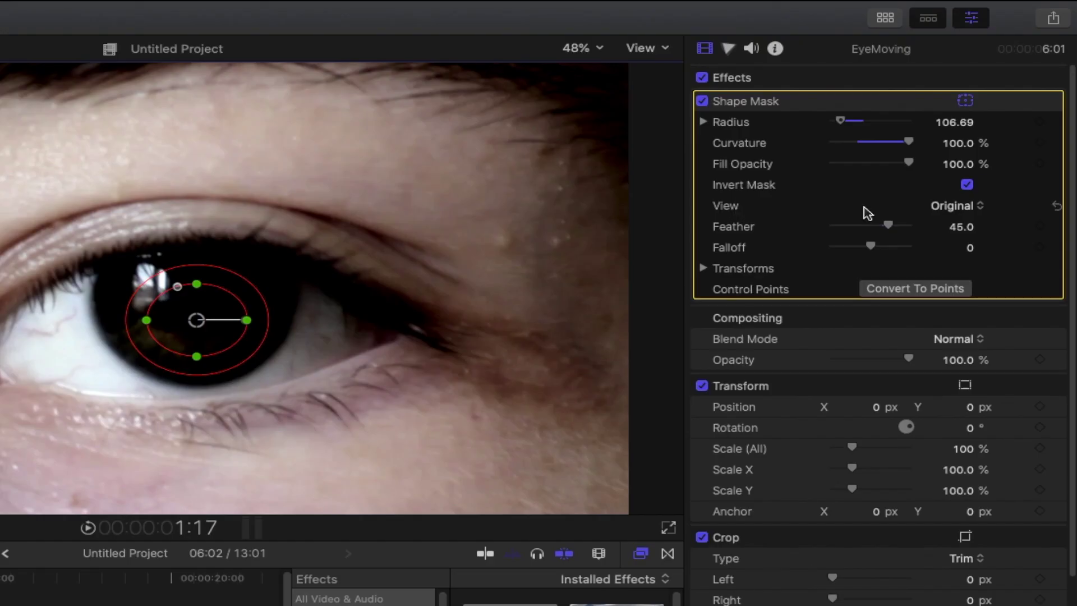
left_click(956, 205)
- Return to Composite view, set feather to 45.0, and centre the mask on the pupil at frame one
left_click(961, 222)
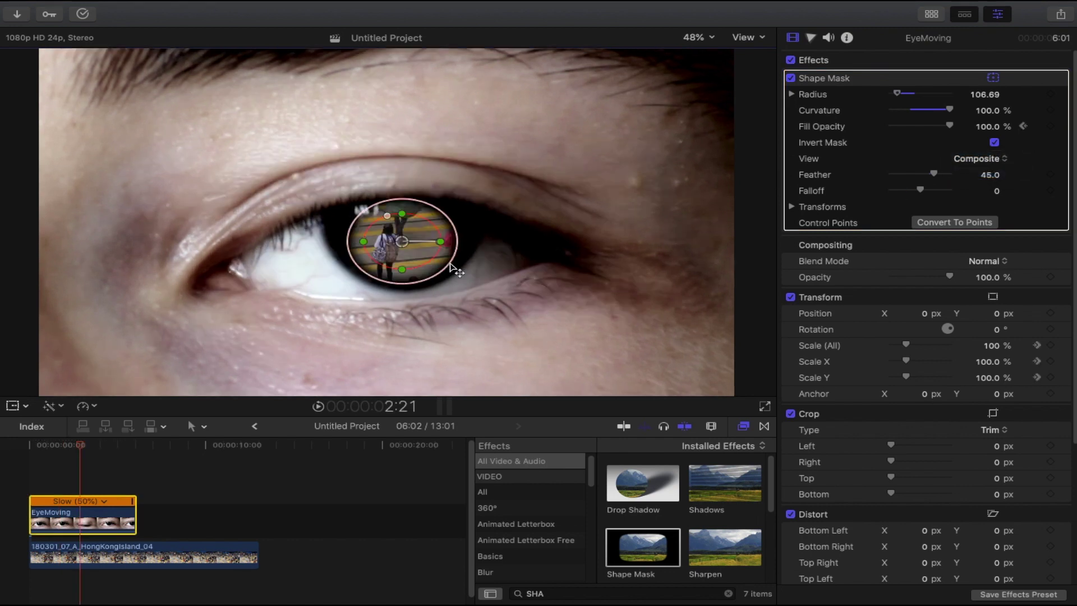
left_click_drag(447, 264, 454, 264)
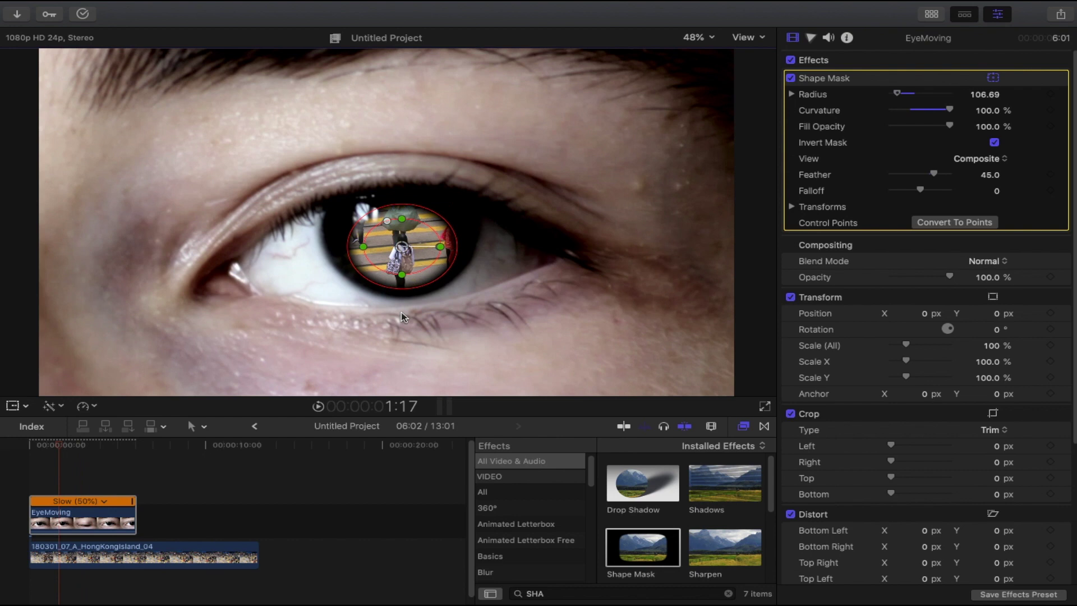
mouse_move(77, 448)
left_mouse_down()
mouse_move(47, 464)
mouse_move(57, 448)
mouse_move(69, 464)
left_mouse_up()
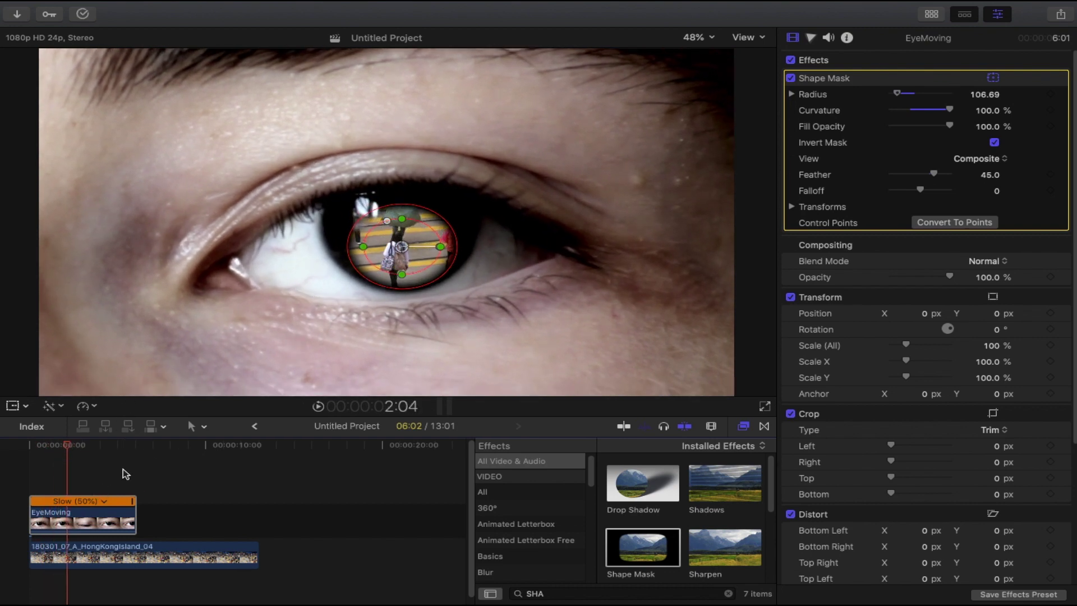
left_click_drag(68, 449, 29, 451)
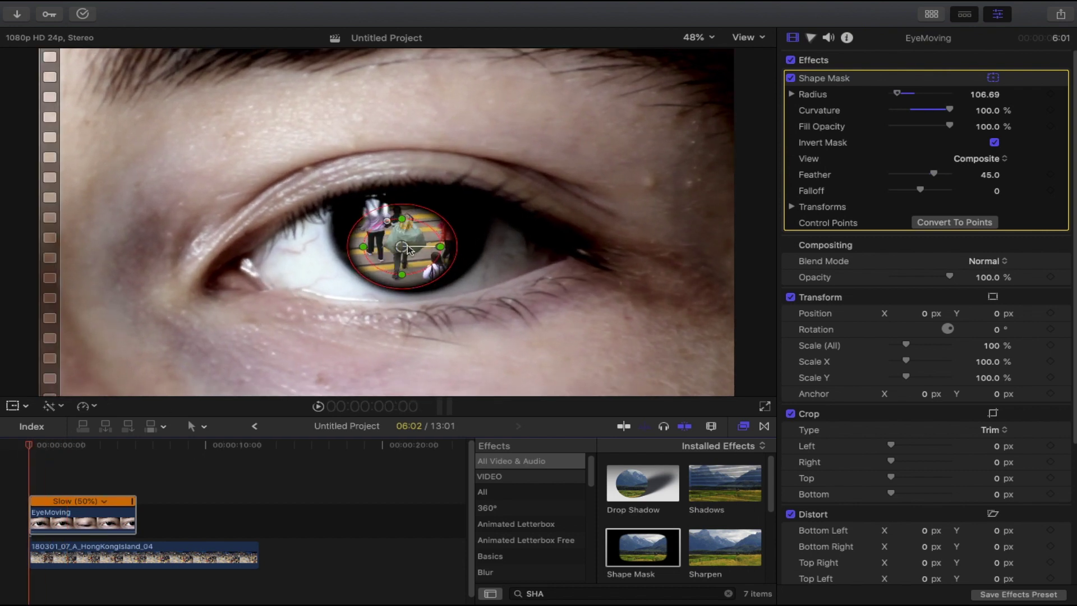
left_click_drag(402, 248, 411, 247)
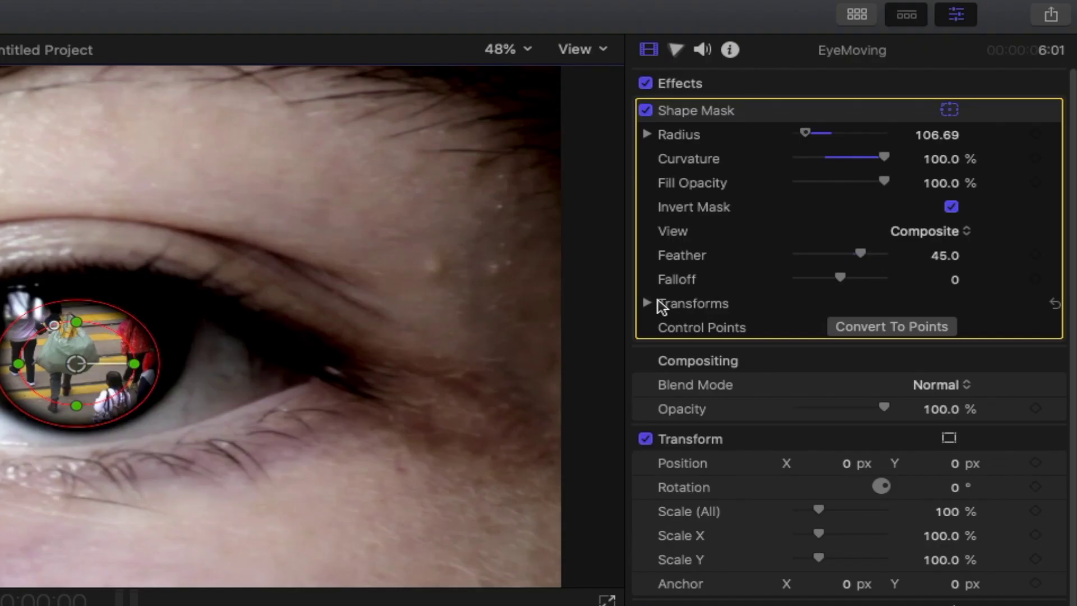
- Keyframe the mask's transforms, step a few frames ahead, re-centre the oval on the pupil, and play
right_click(673, 304)
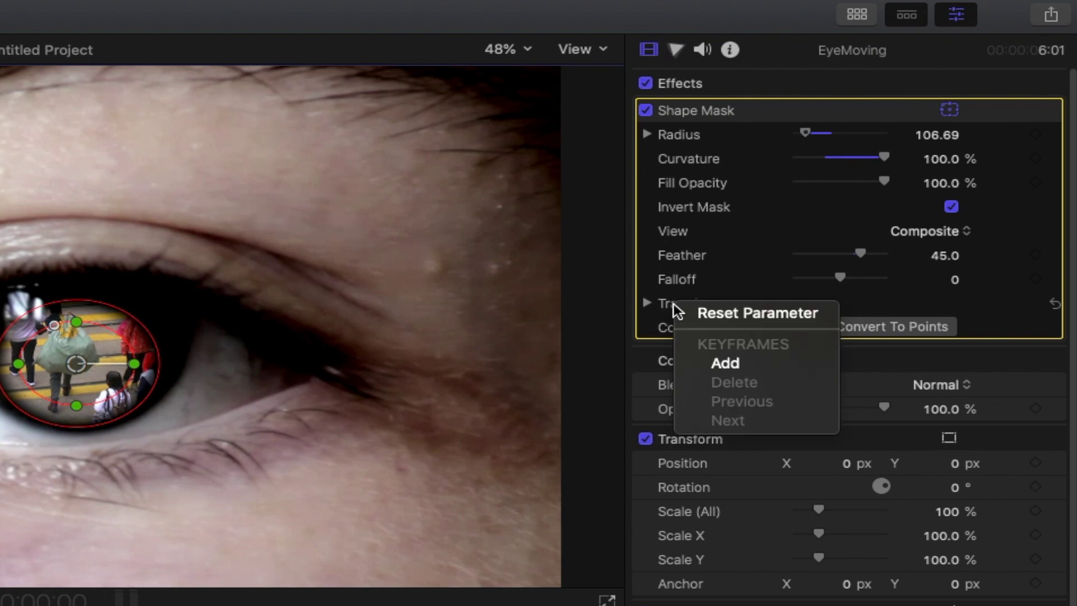
left_click(728, 365)
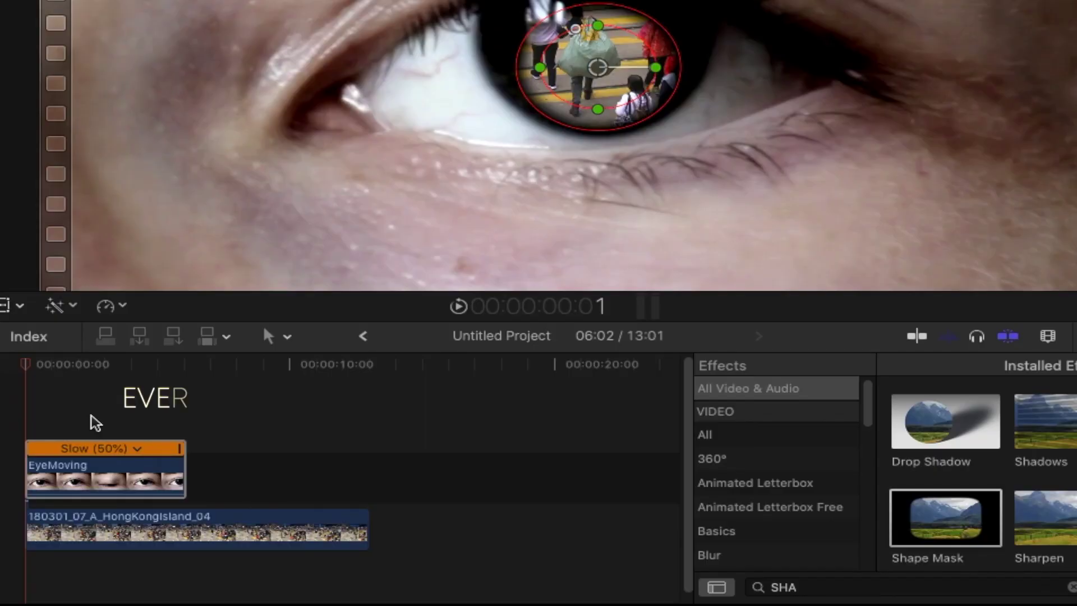
key("Right")
key("Right")
key("Right")
key("Right")
key("Right")
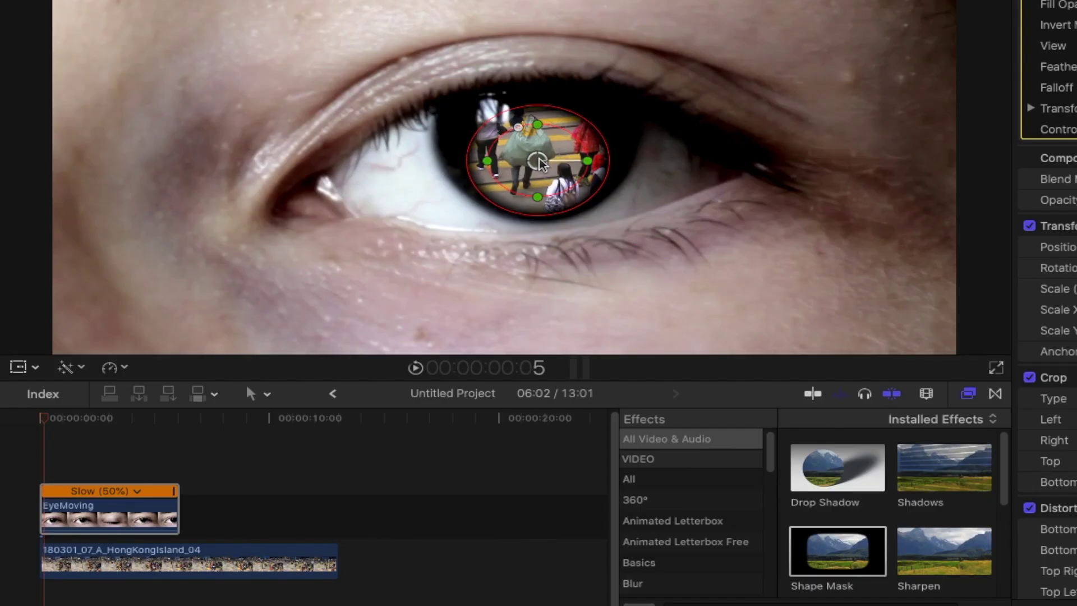
key("Right")
key("Right")
key("Right")
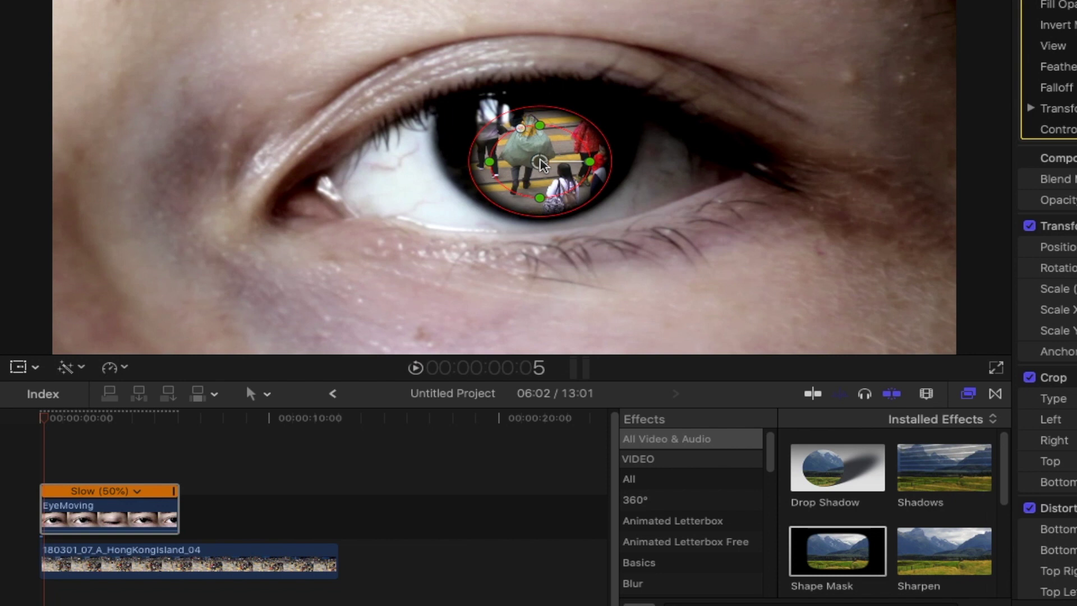
key("Right")
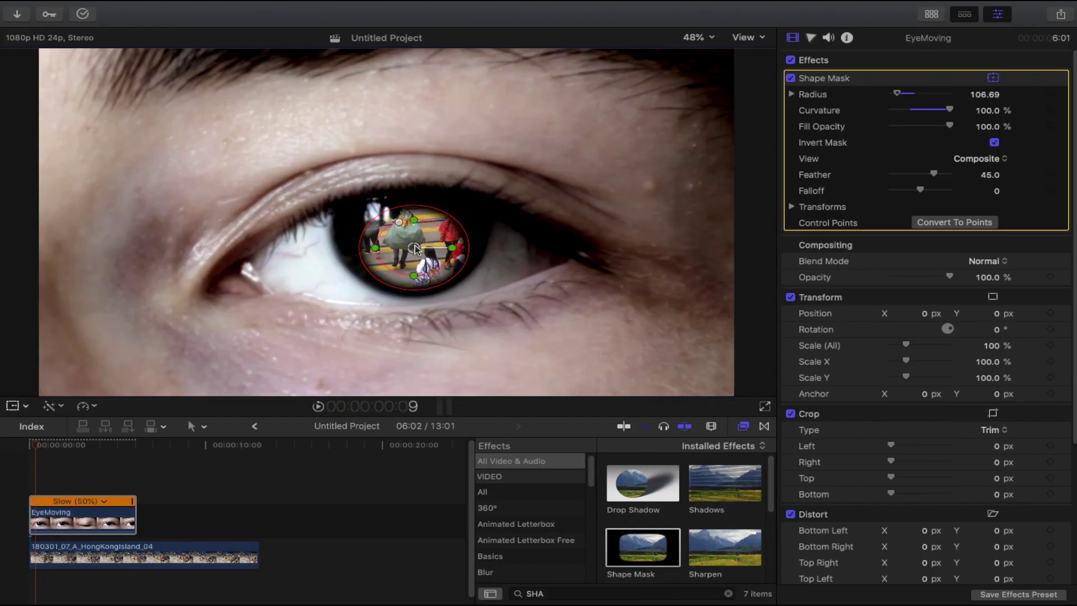
left_click_drag(415, 249, 414, 250)
key("space")
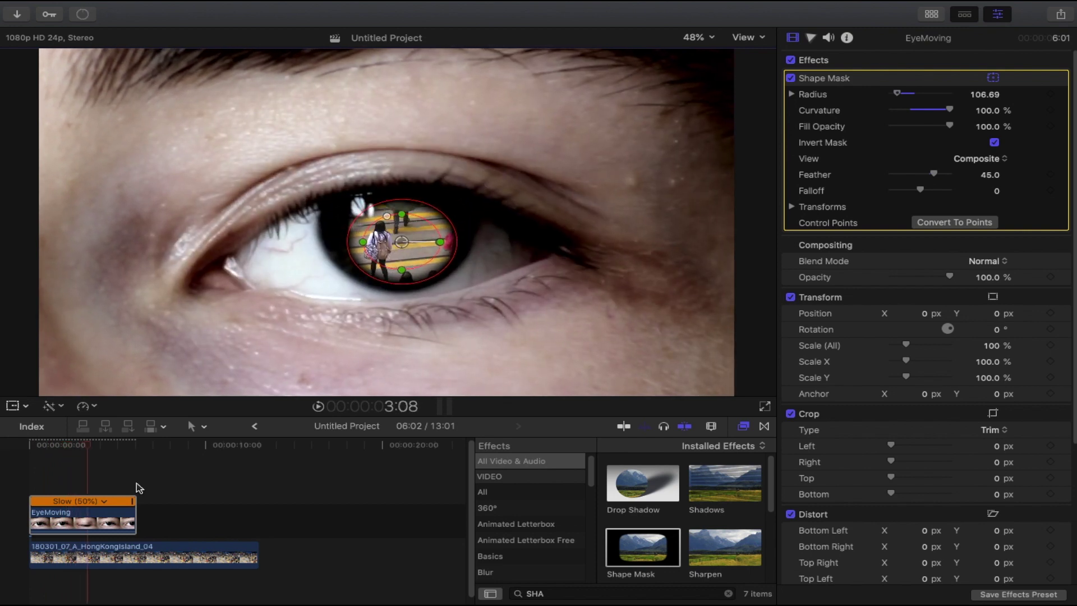
left_click(90, 444)
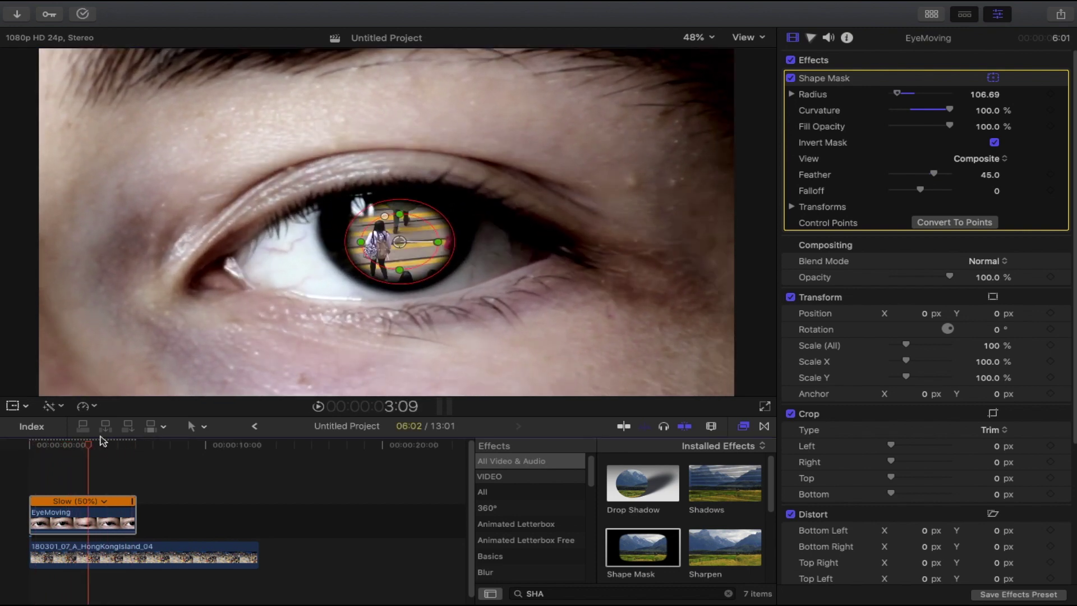
left_click_drag(90, 446, 29, 456)
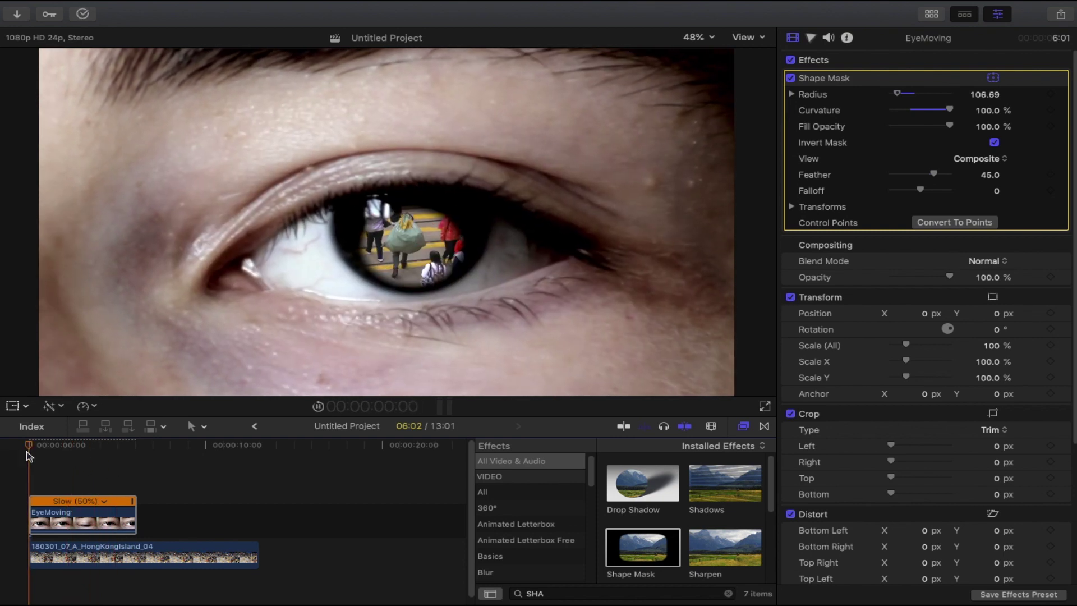
key("space")
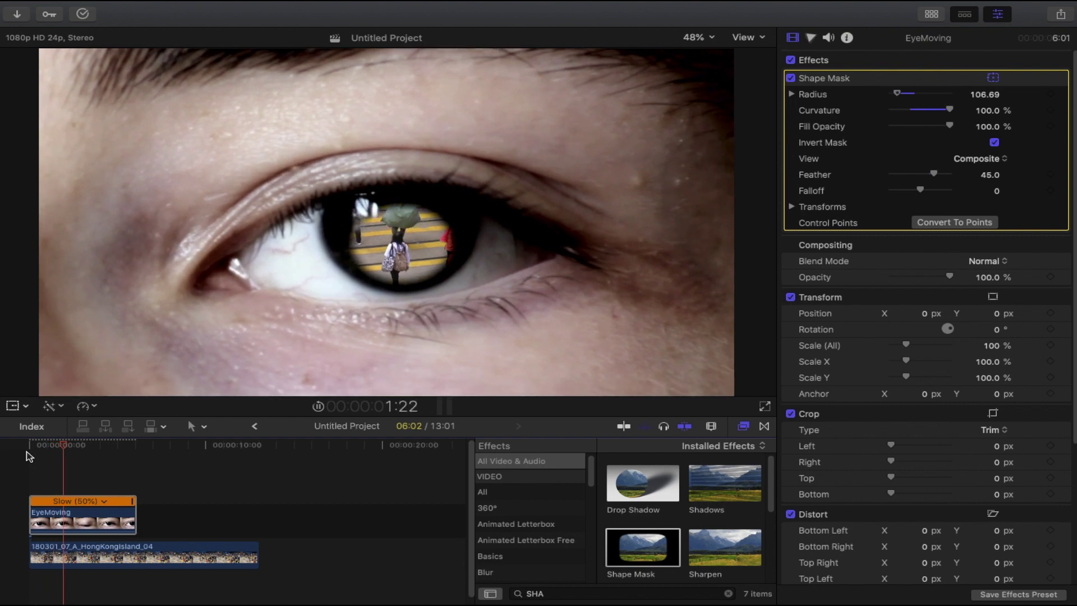
key("space")
left_click_drag(102, 440, 72, 466)
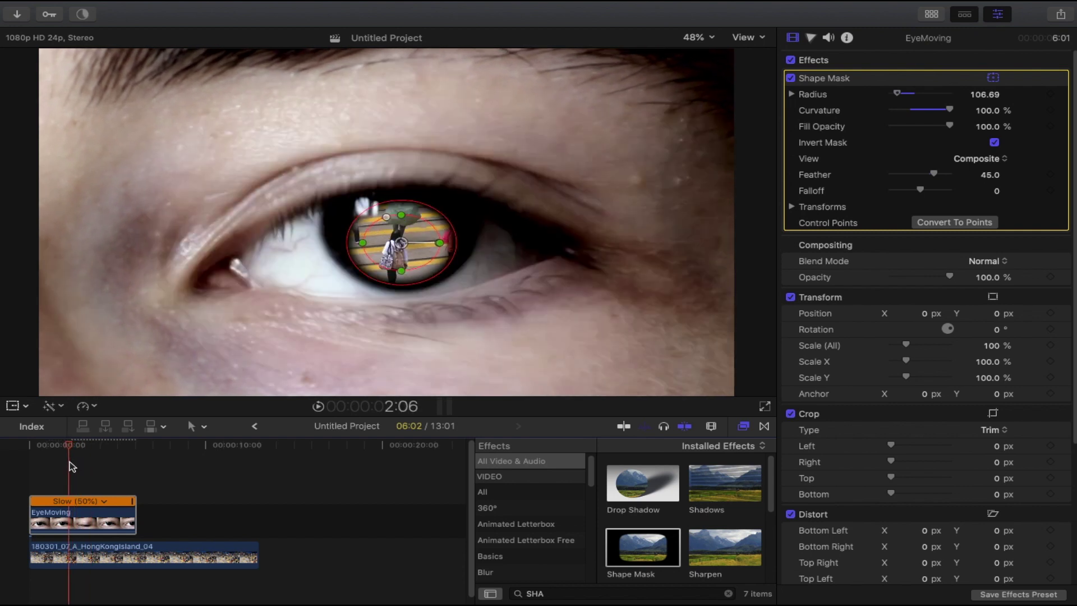
- Step to the start of the blink and drag the mask's Fill Opacity down to 0%
key("Right")
key("Right")
key("Right")
key("Right")
key("Right")
key("Right")
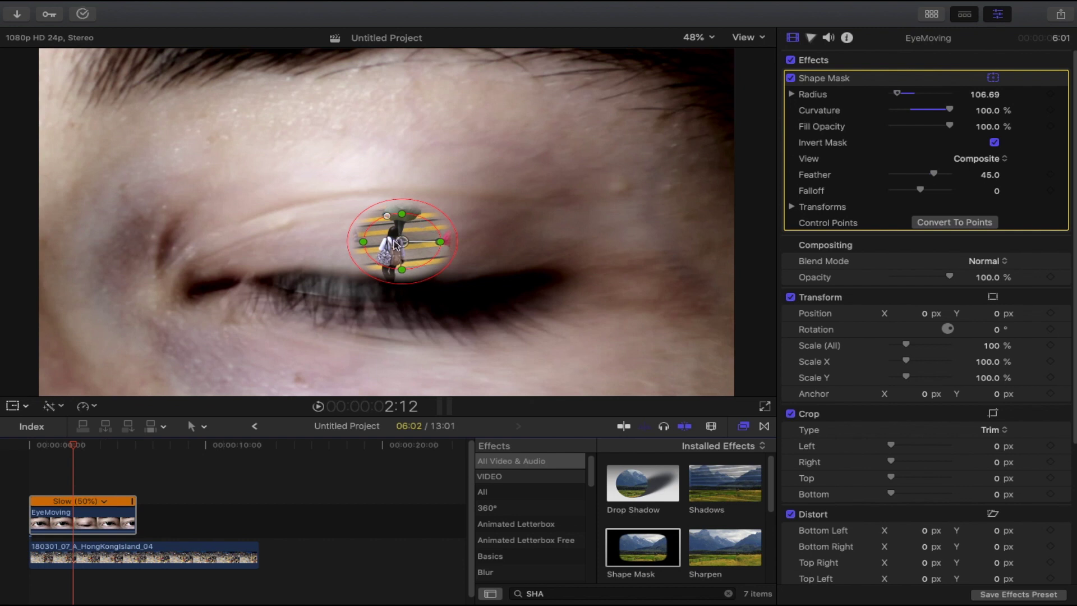
key("Left")
key("Left")
key("Left")
key("Left")
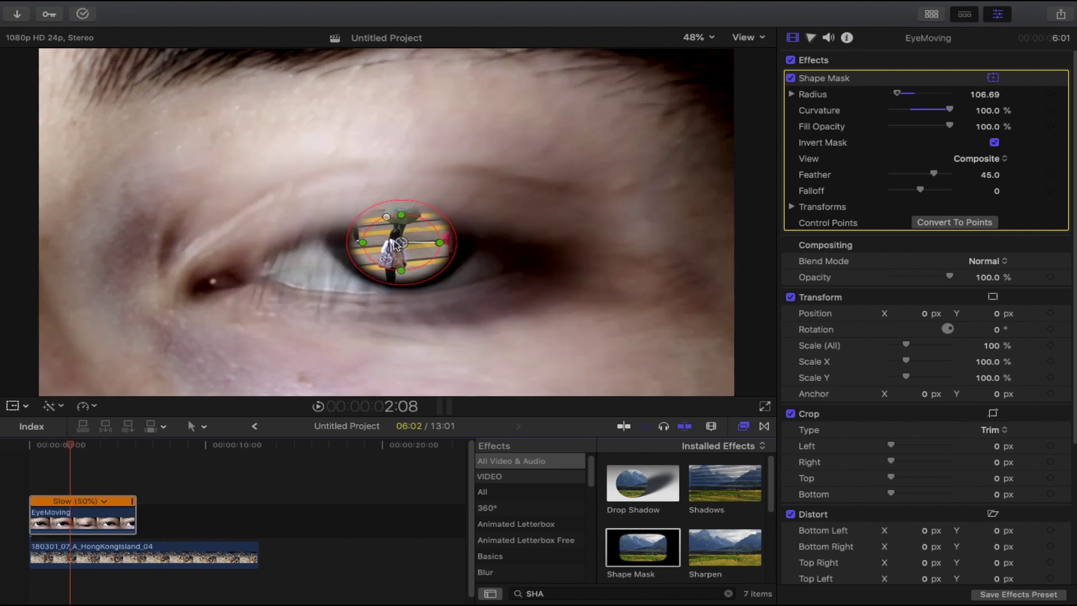
key("Left")
key("Left")
key("Right")
key("Left")
key("Left")
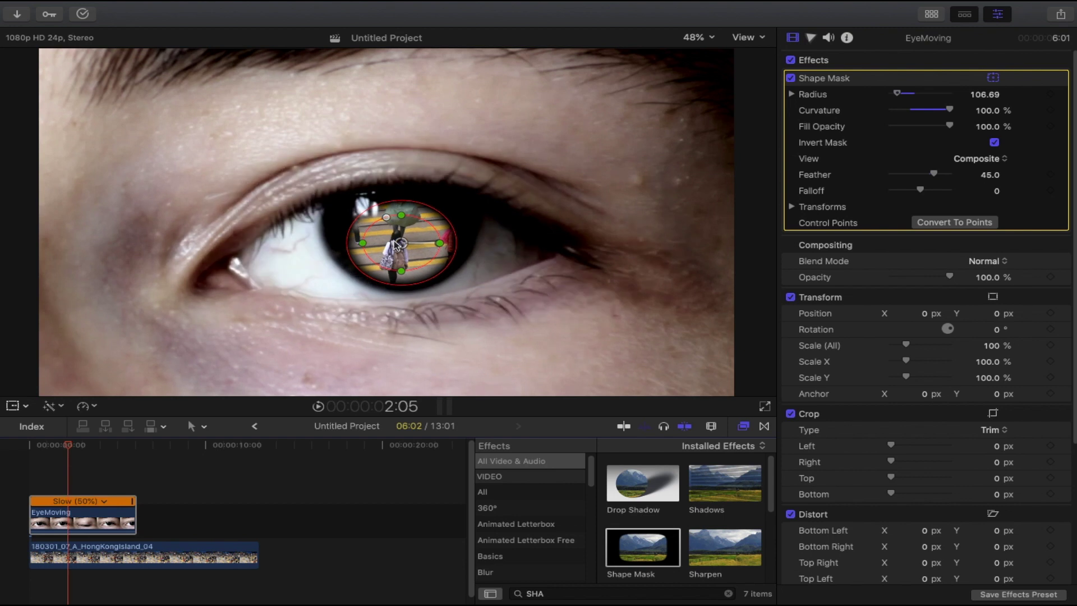
key("Right")
key("Right")
key("Right")
key("Left")
key("Left")
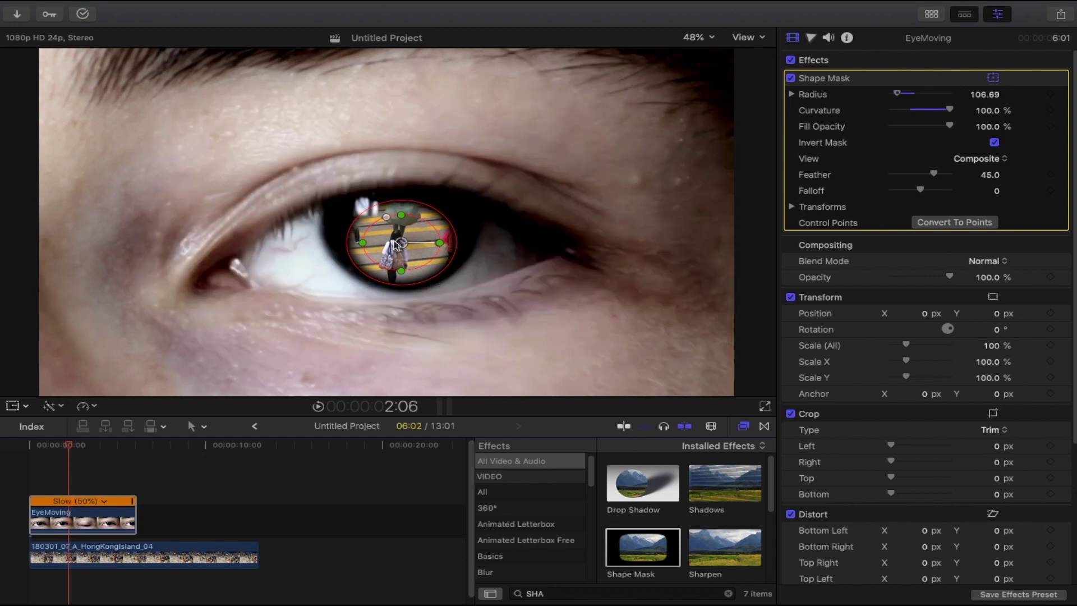
key("Right")
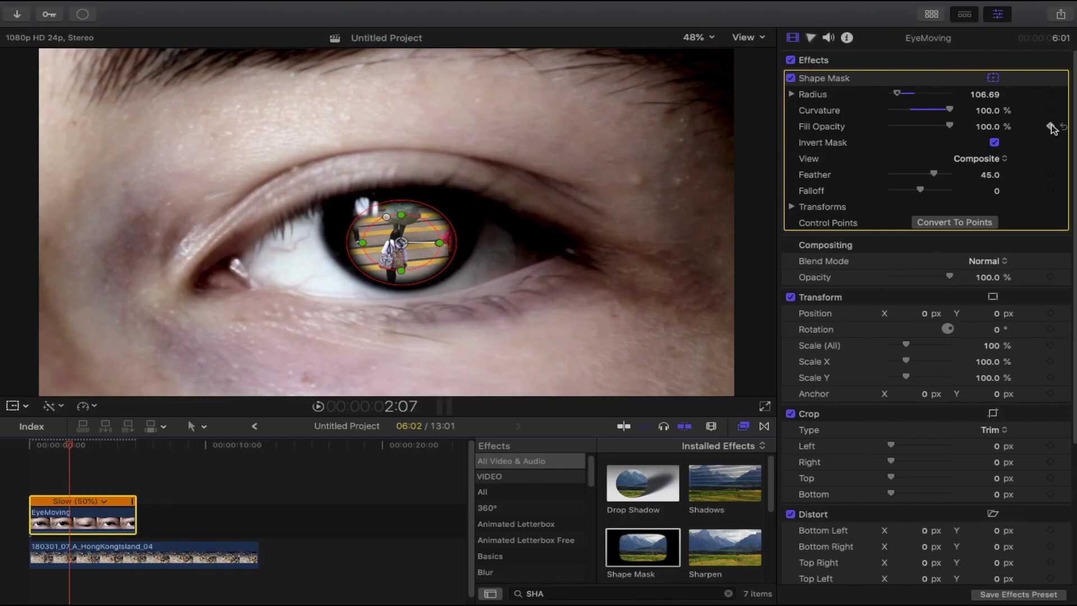
key("Right")
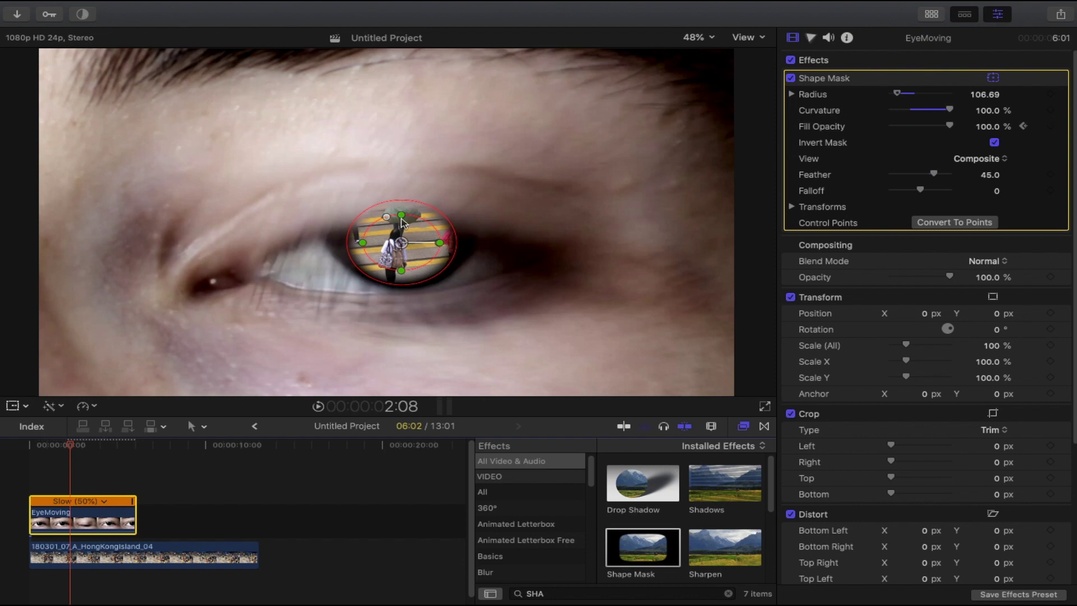
left_click_drag(949, 125, 914, 128)
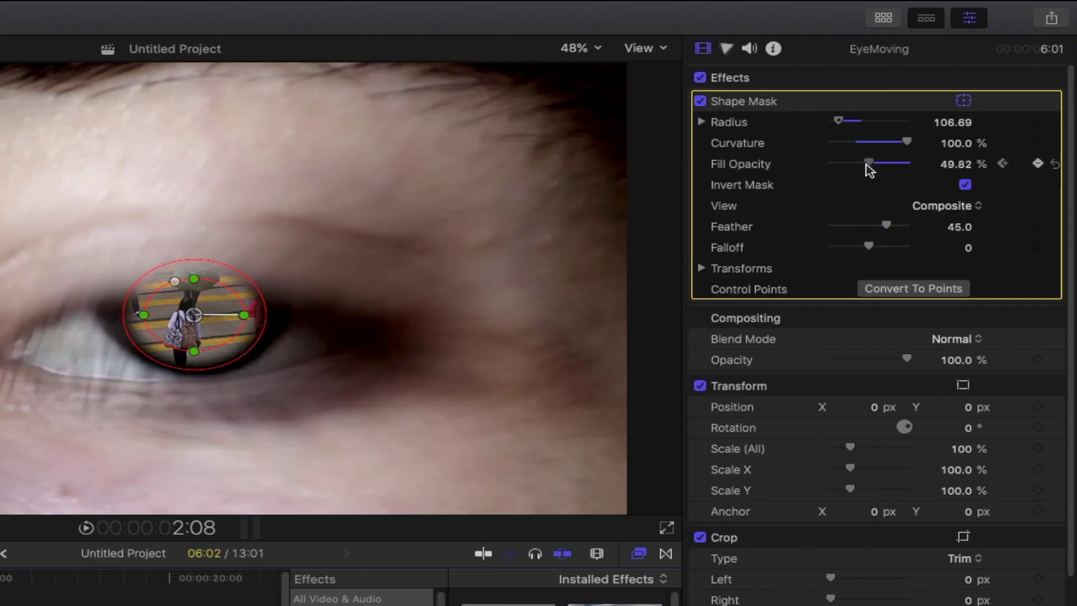
left_click_drag(862, 166, 846, 176)
key("Right")
key("Right")
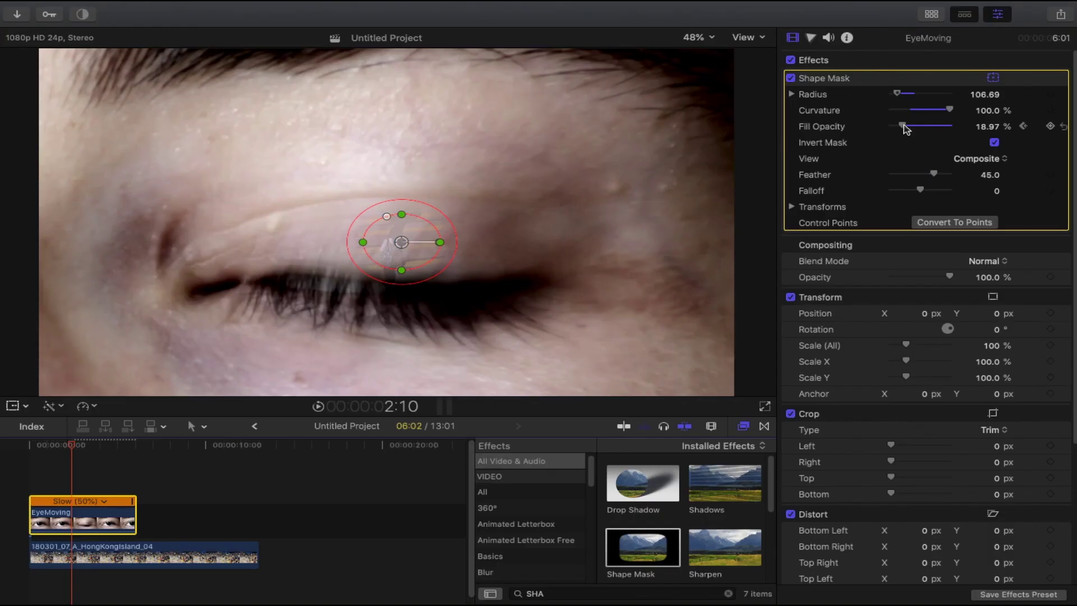
left_click_drag(902, 127, 890, 126)
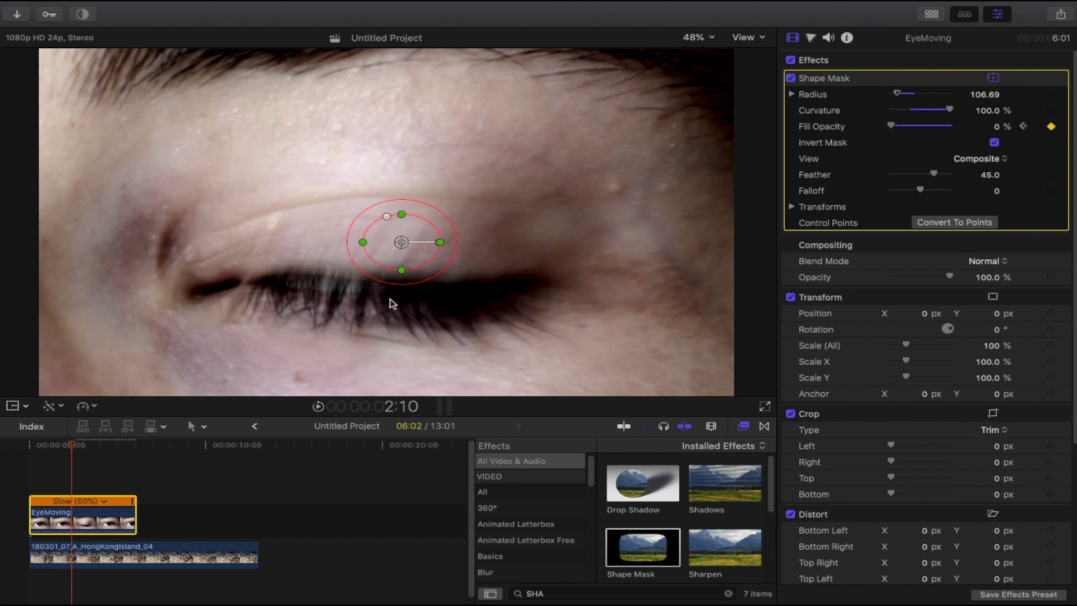
- Keyframe 0% Fill Opacity at the blink's end, then raise it to 58.72% as the eye reopens
key("Right")
key("Right")
key("Right")
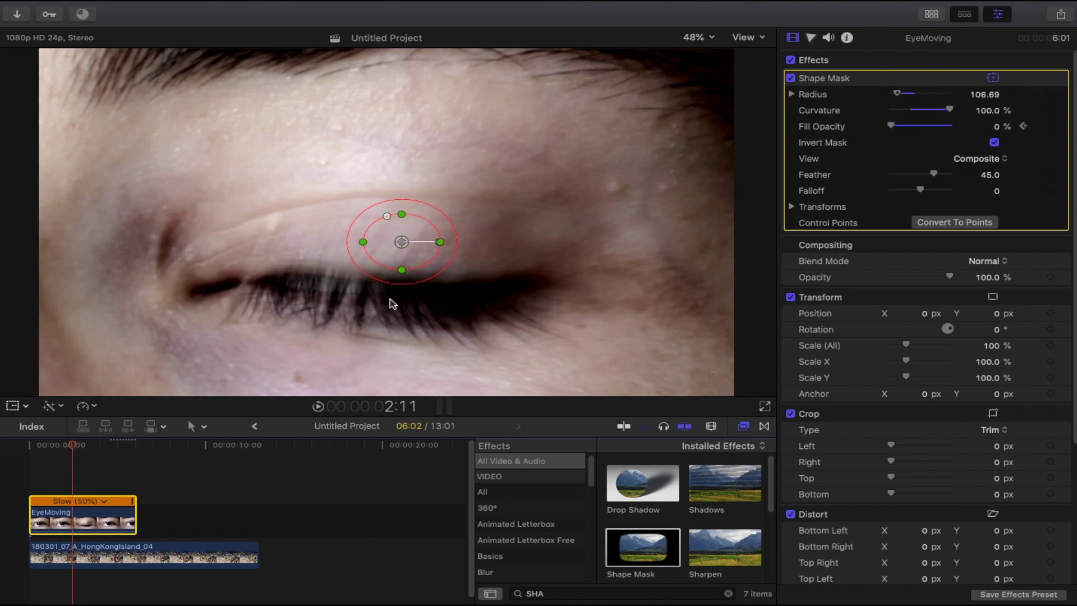
key("Right")
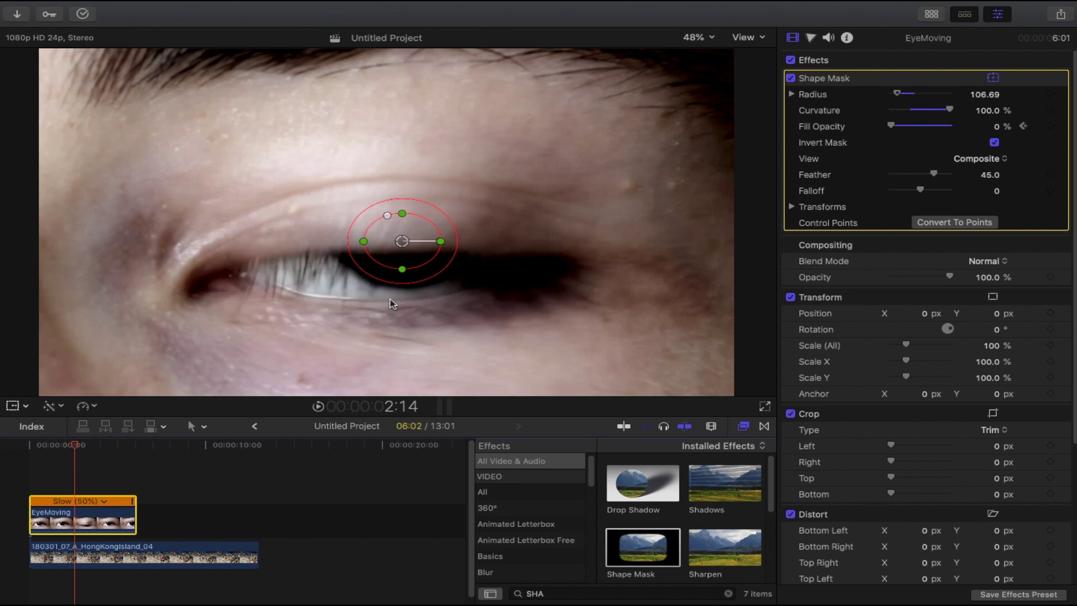
key("Left")
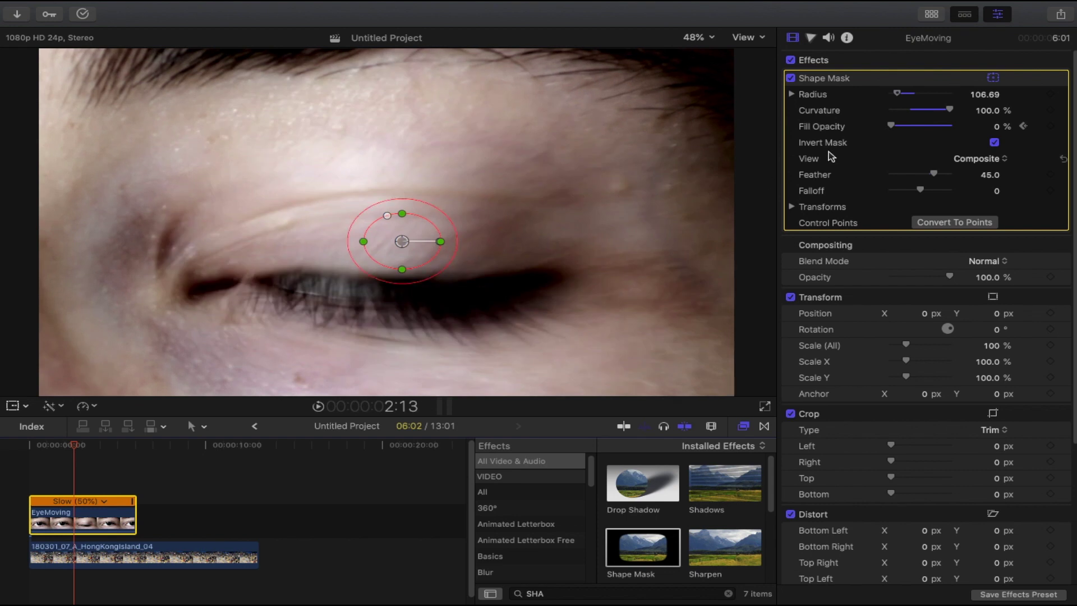
left_click(1051, 128)
key("Right")
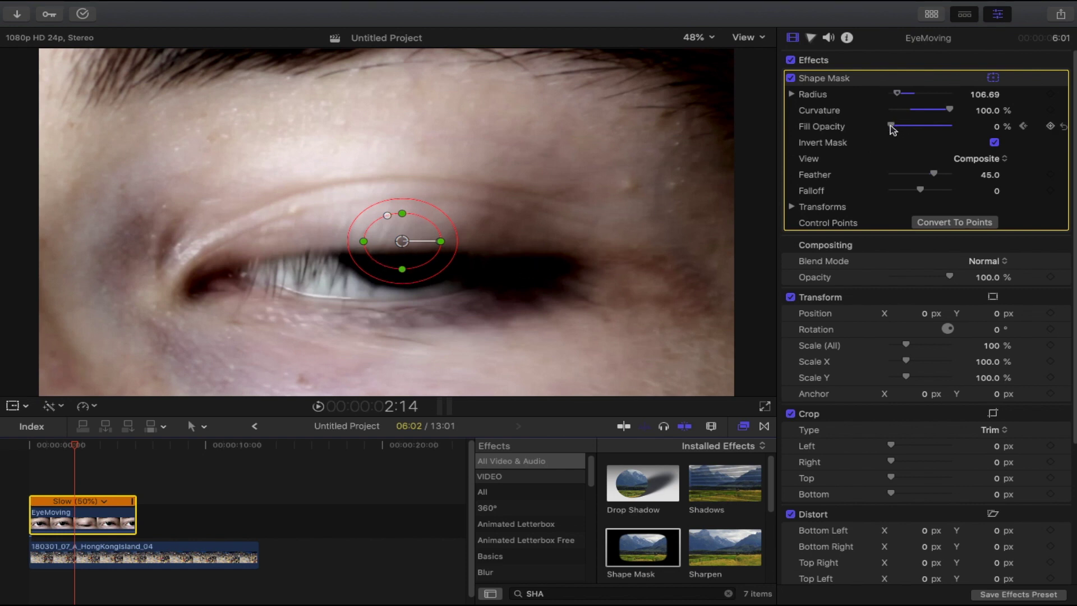
left_click_drag(890, 125, 895, 126)
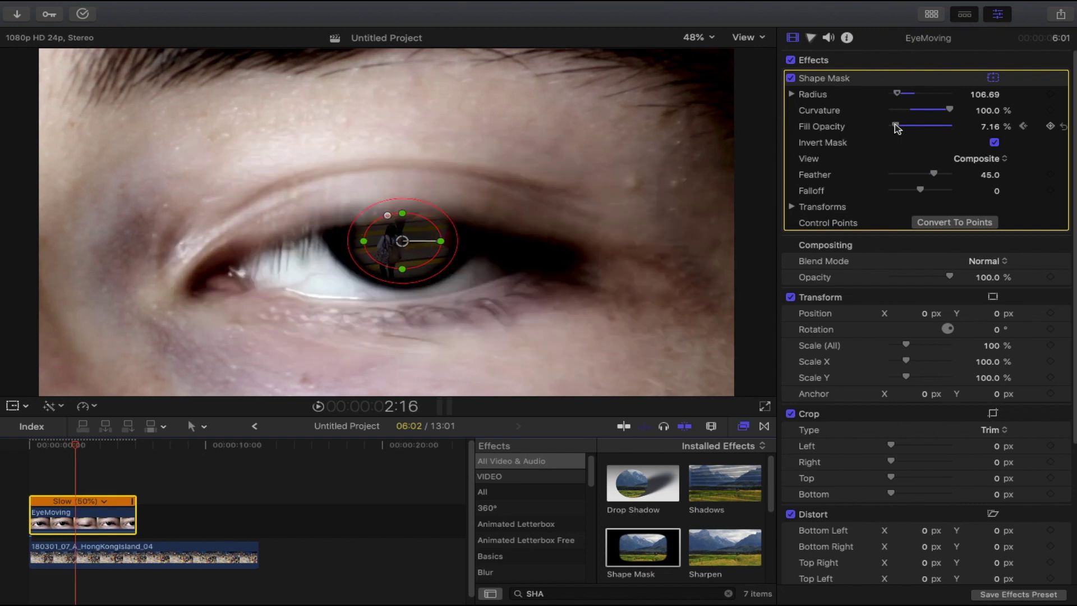
left_click_drag(897, 127, 950, 130)
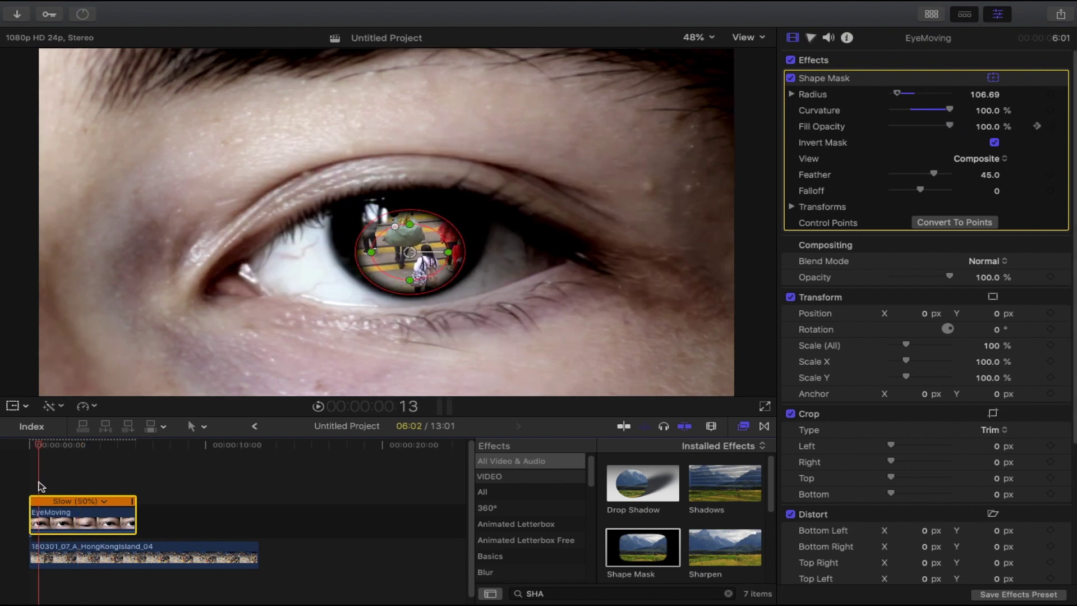
left_click(60, 477)
key("space")
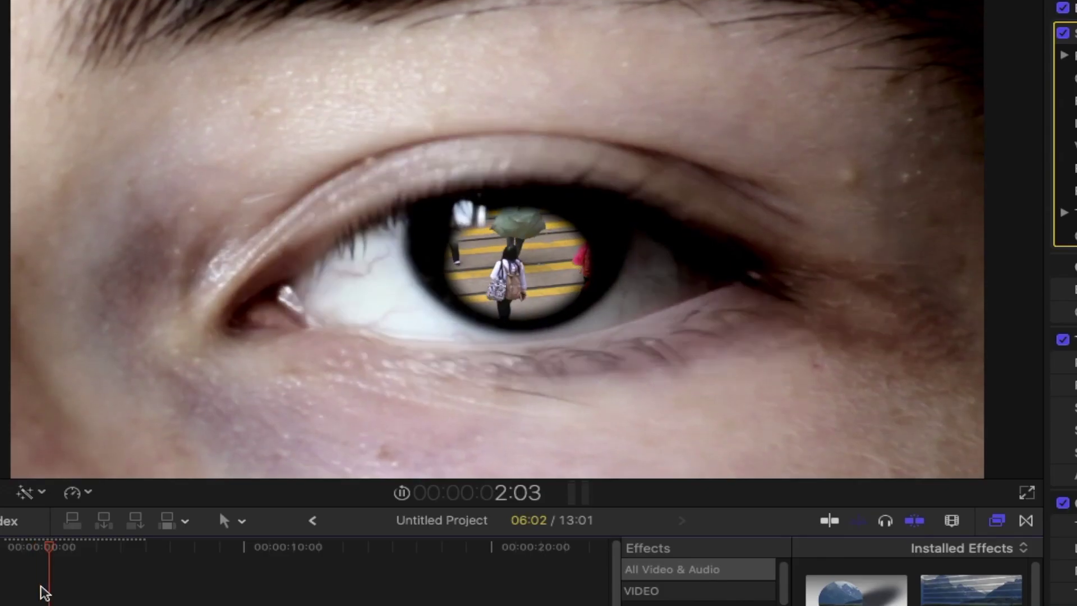
key("space")
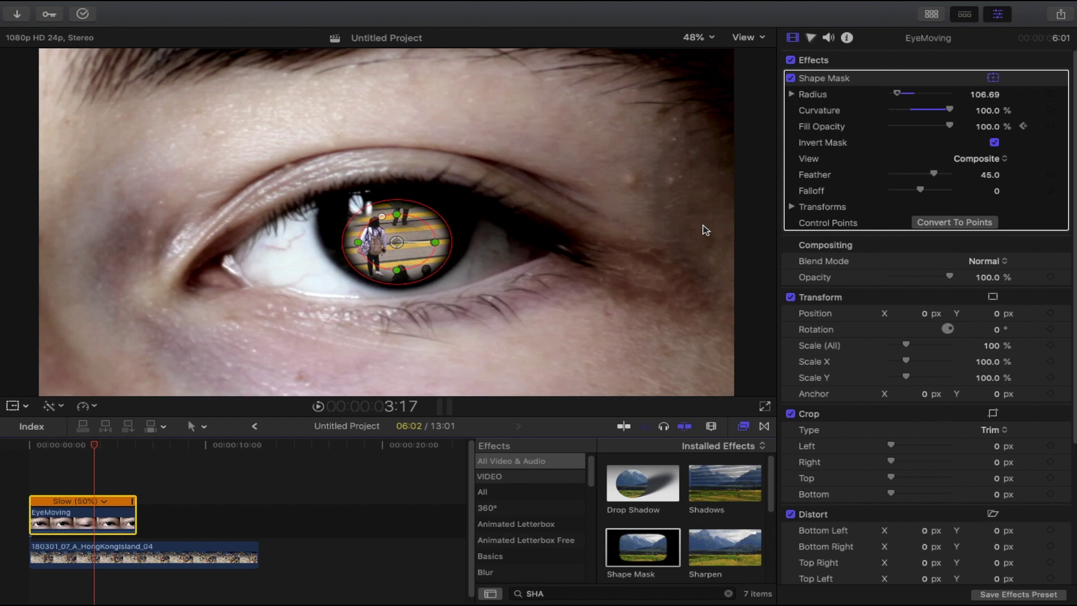
- Add a Scale keyframe at 100% on the EyeMoving clip
scroll(821, 221, "down", 5)
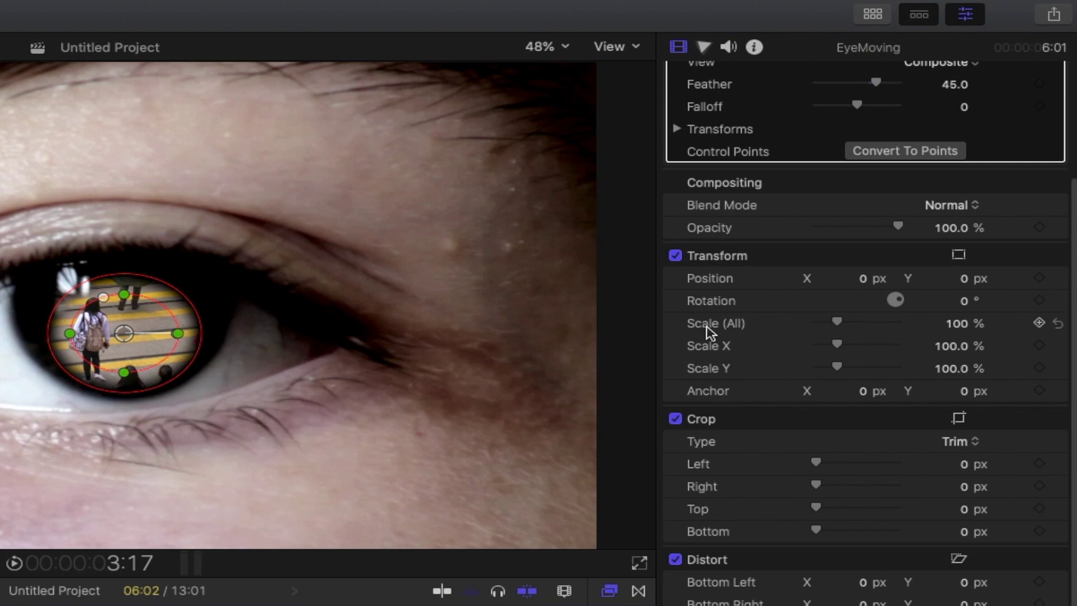
left_click(1039, 323)
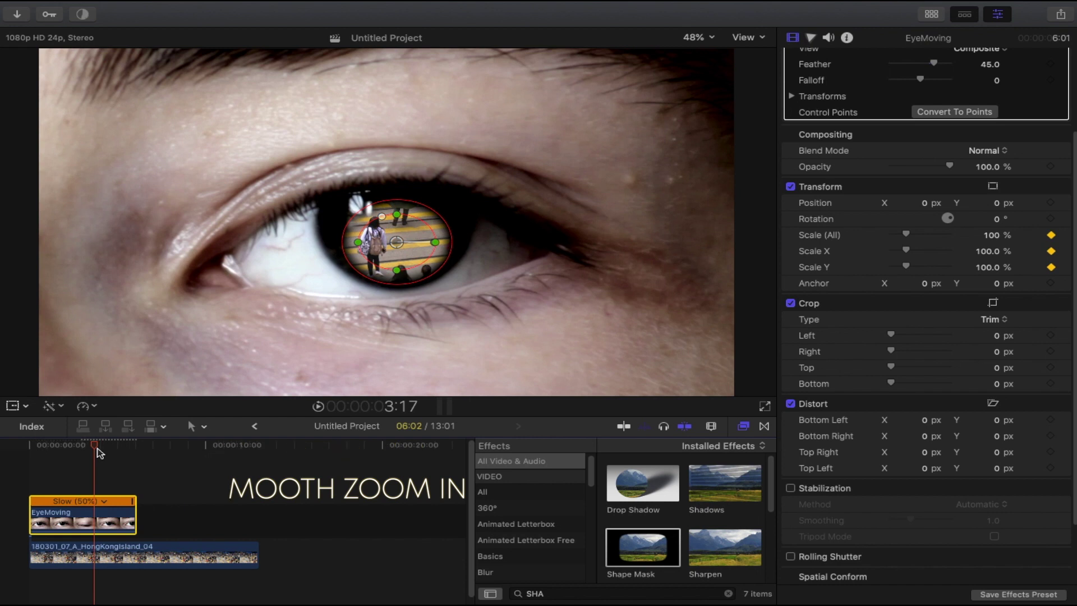
key("space")
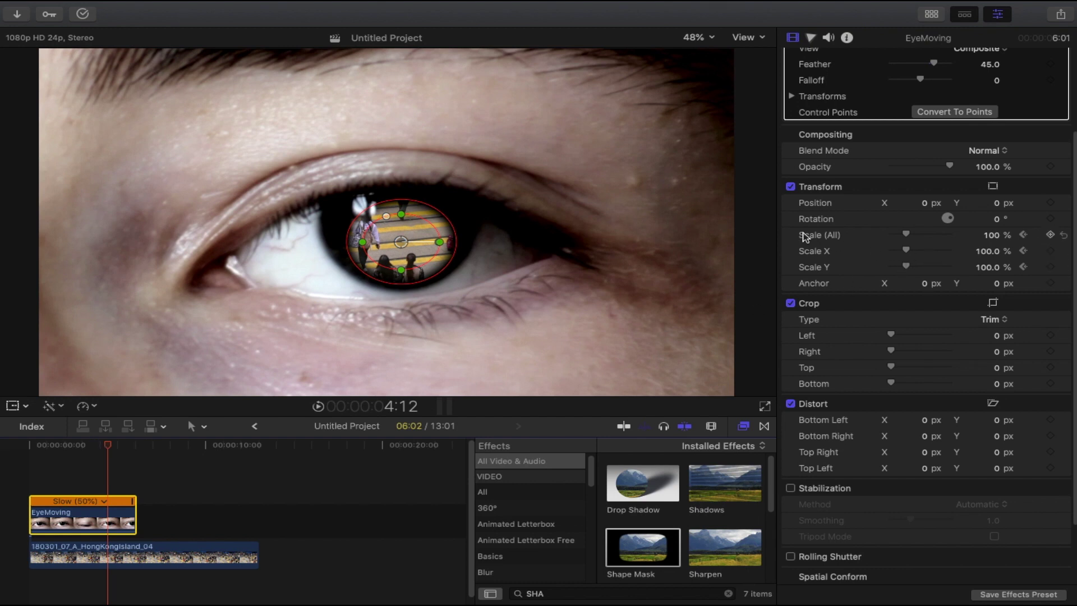
- Set the EyeMoving clip's Scale (All) to 4000% at 5:01 and play back the zoom
left_click(991, 235)
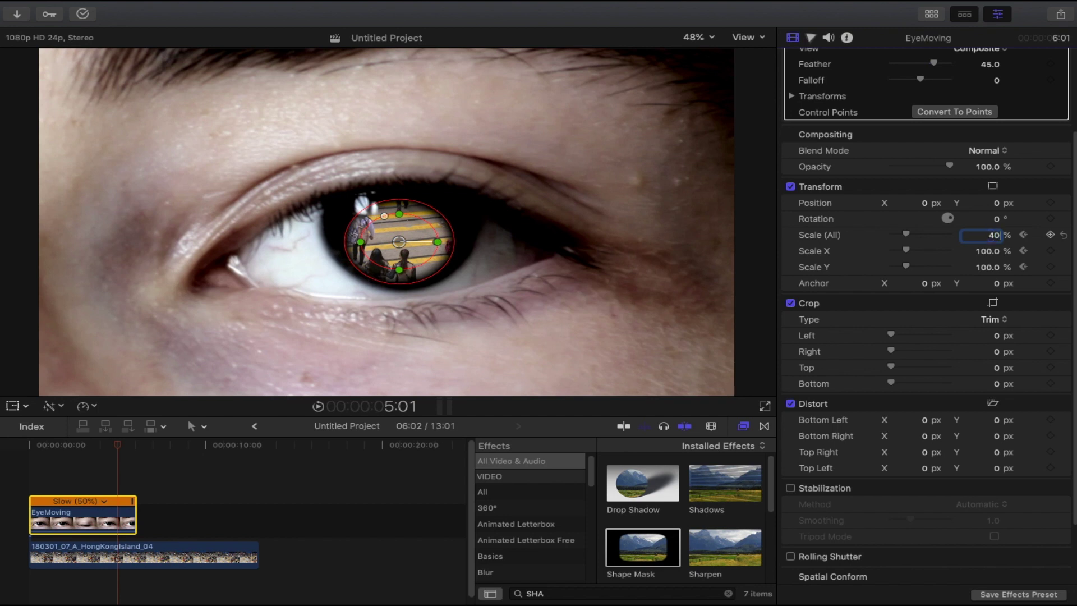
key("Return")
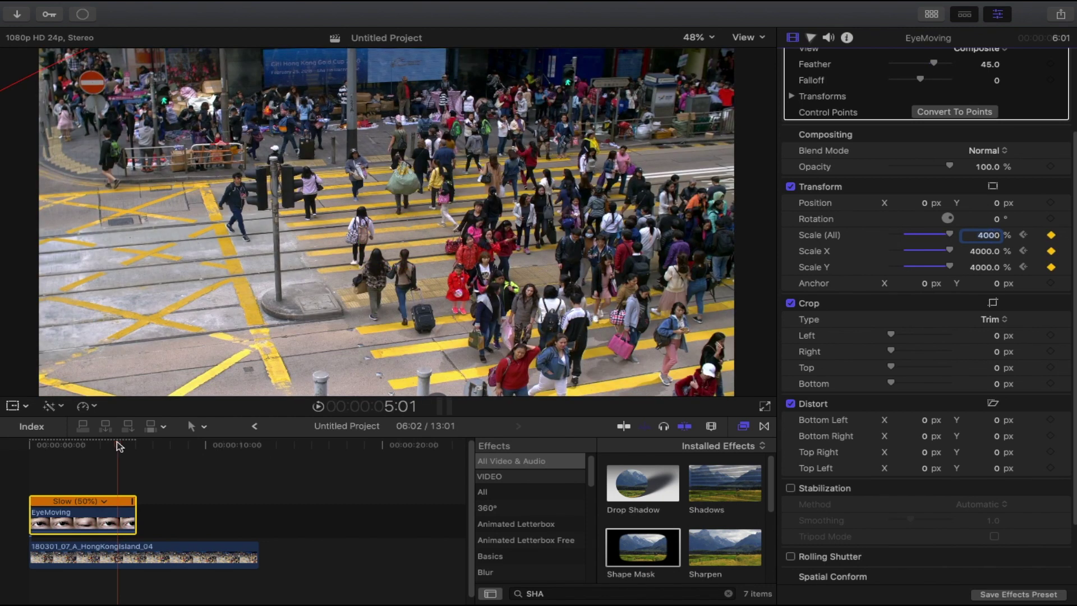
left_click_drag(118, 445, 104, 447)
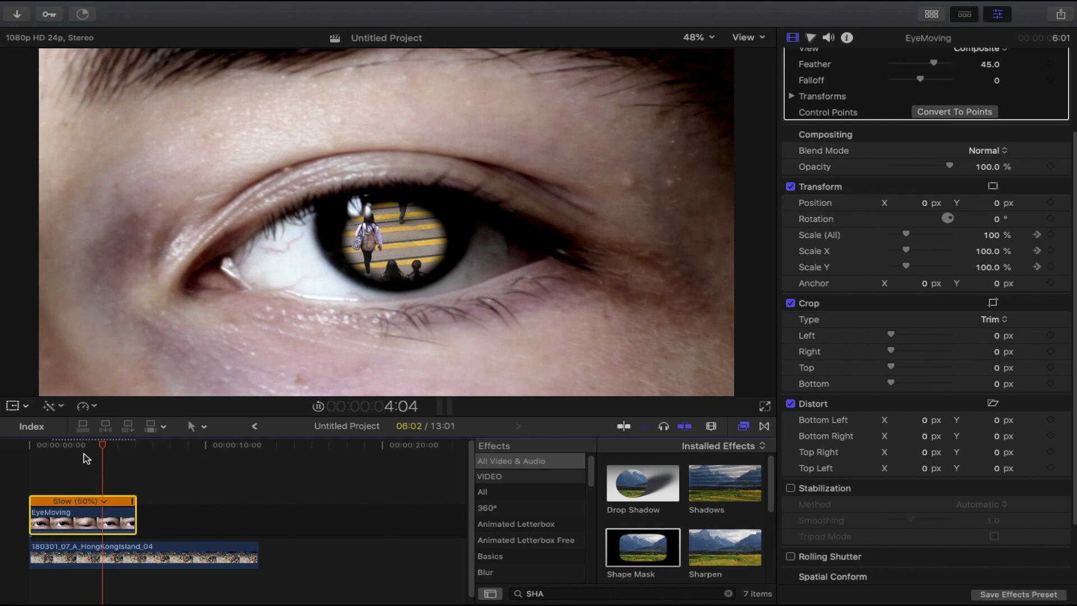
key("space")
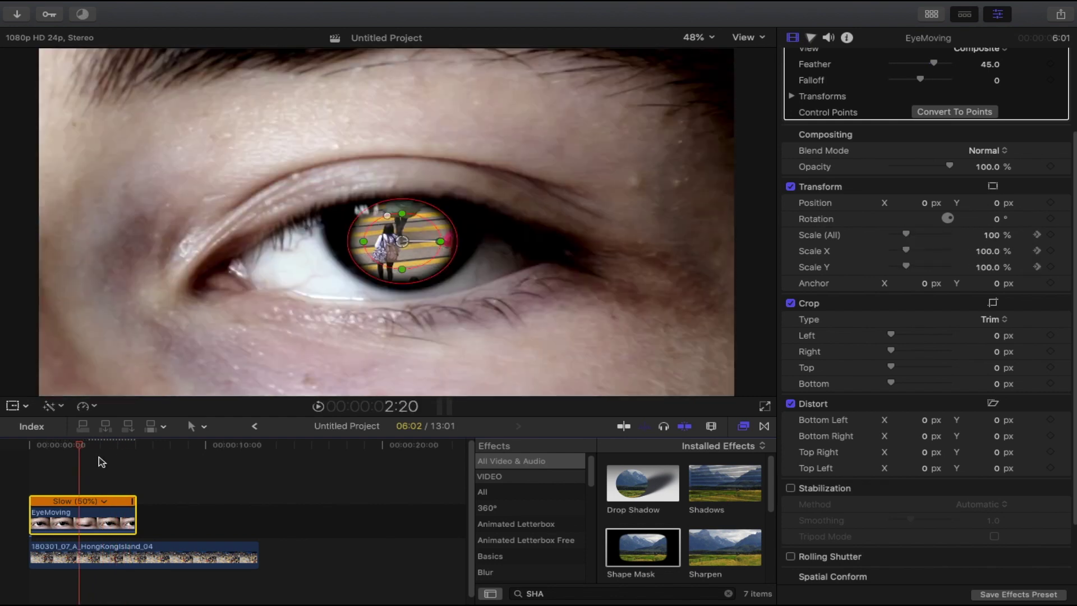
left_click_drag(79, 444, 106, 446)
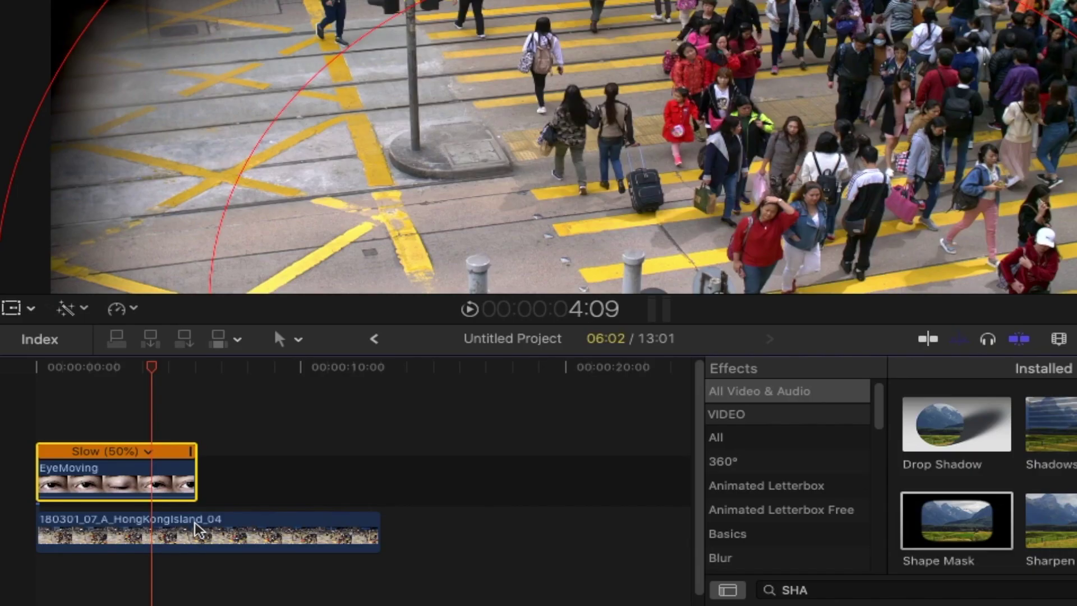
- Set the 180301_07_A_HongKongIsland_04 clip's Opacity to 50 in the Video Inspector
left_click(134, 555)
left_click(91, 447)
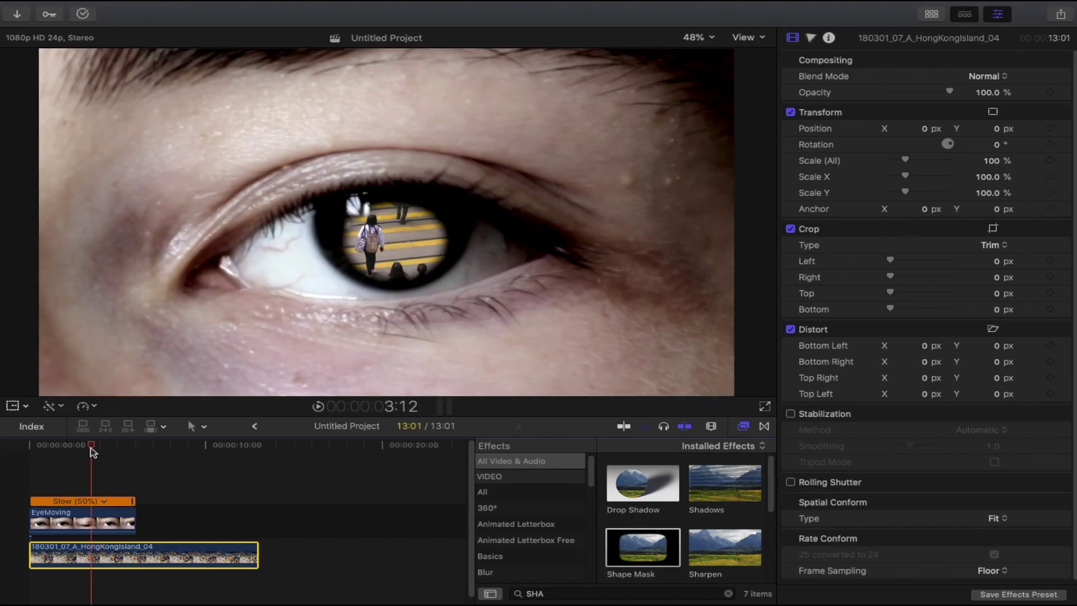
left_click_drag(92, 451, 69, 447)
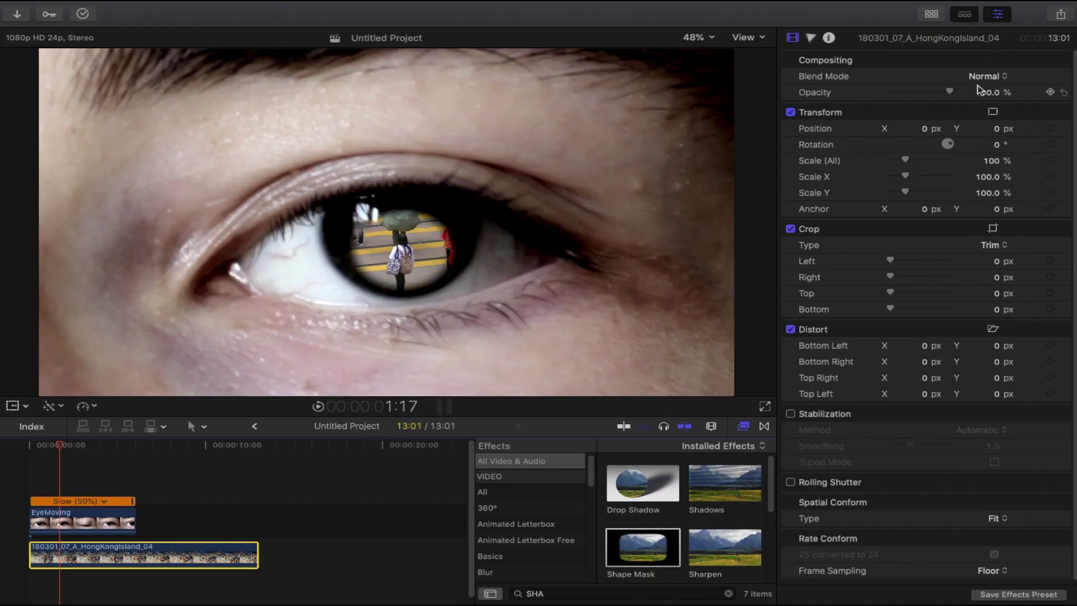
left_click(985, 92)
type("50")
key("Return")
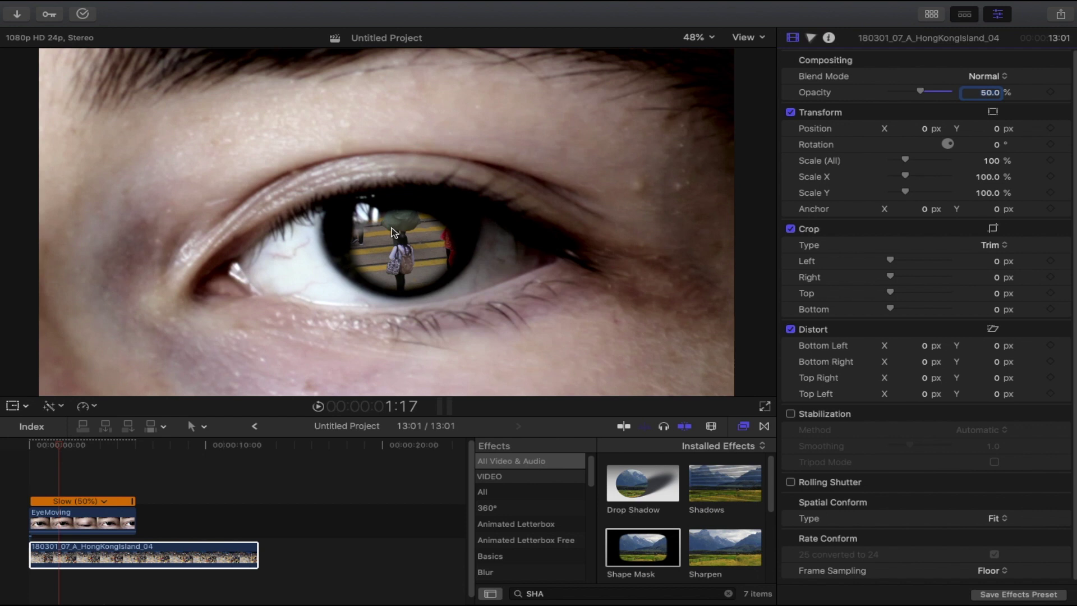
left_click(93, 446)
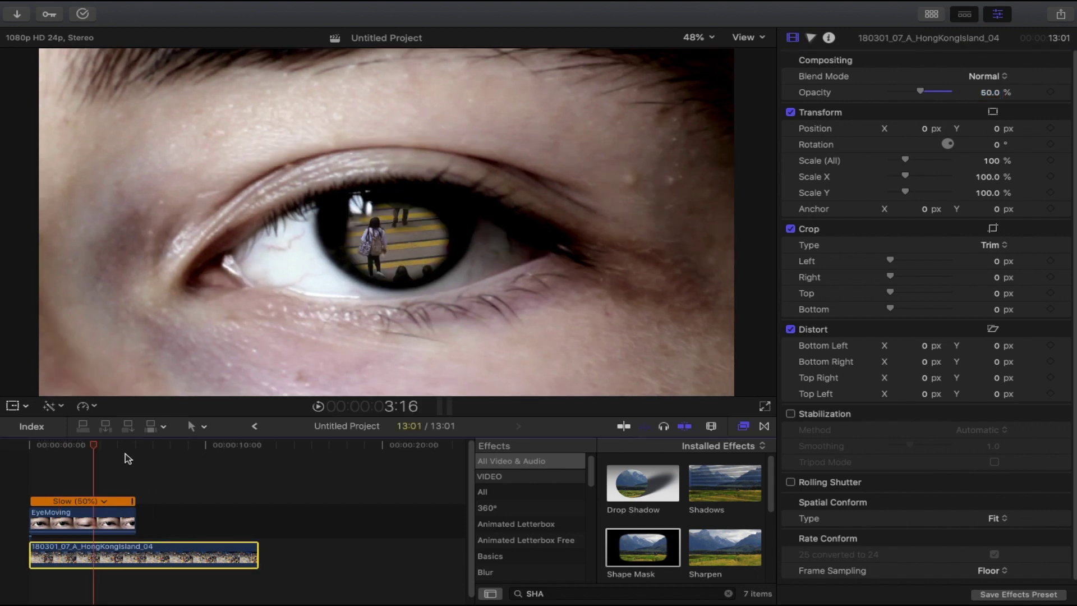
left_click_drag(96, 446, 105, 450)
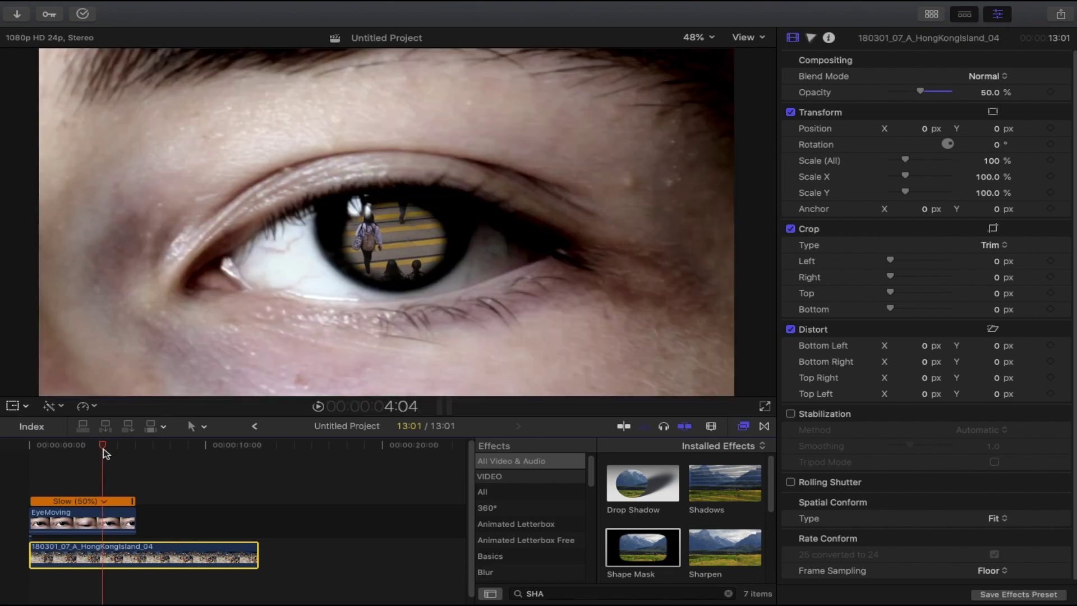
- Park the playhead at 4:05 and add Scale and Opacity keyframes on the street clip
key("Left")
key("Right")
key("Left")
key("Left")
key("Right")
key("Right")
key("Right")
key("Right")
key("Left")
key("Left")
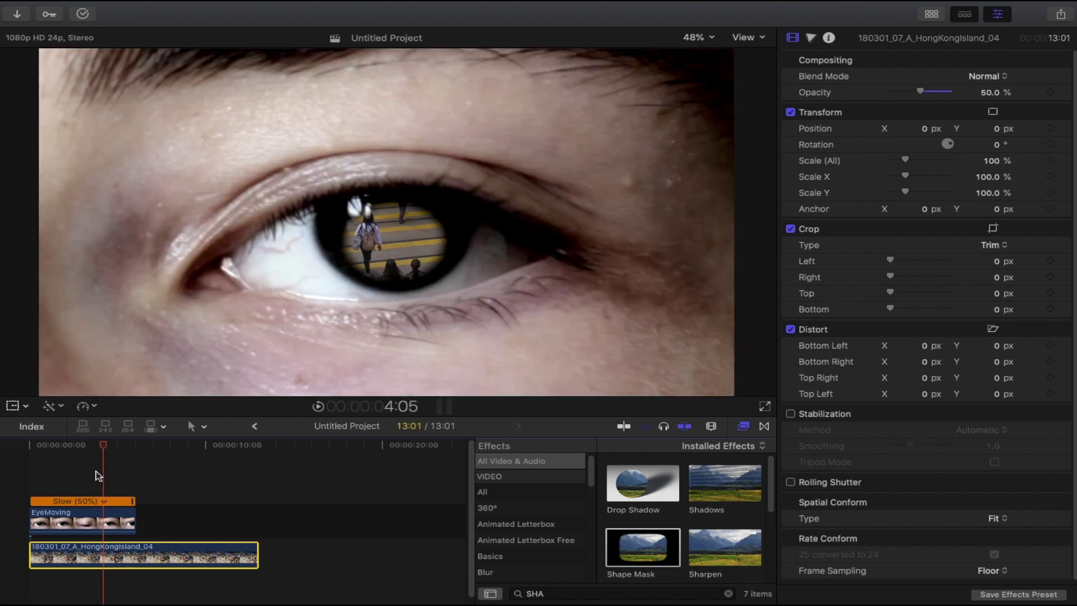
key("Right")
key("Left")
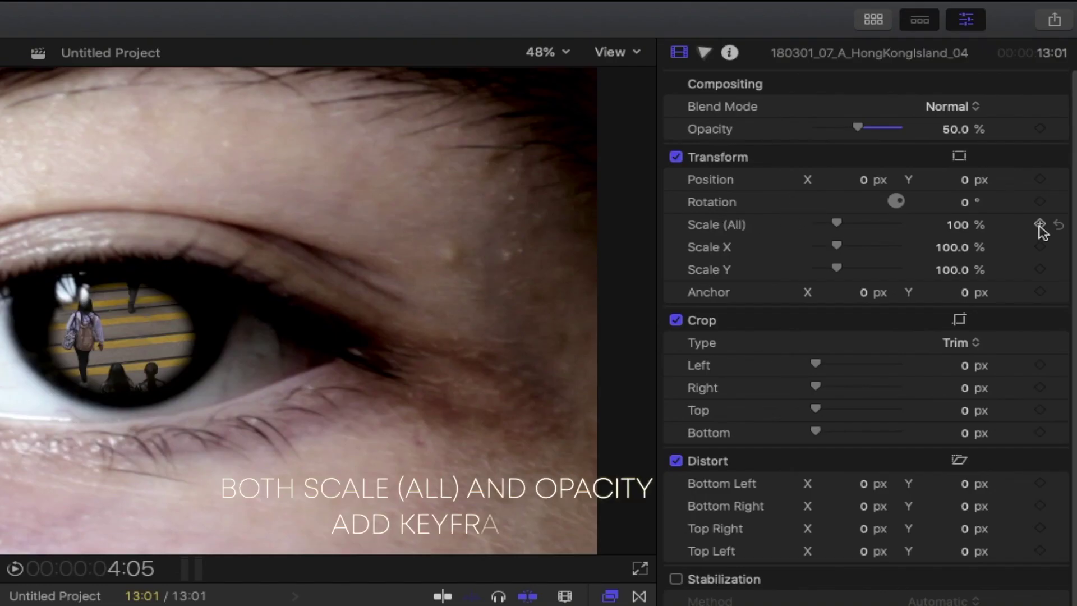
left_click(1050, 161)
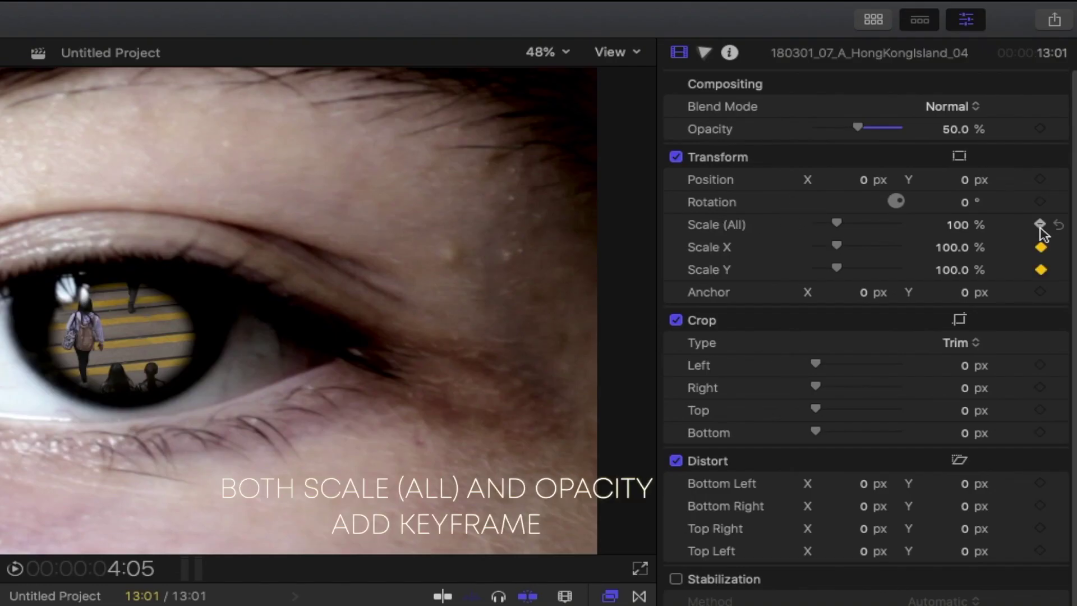
left_click(1040, 129)
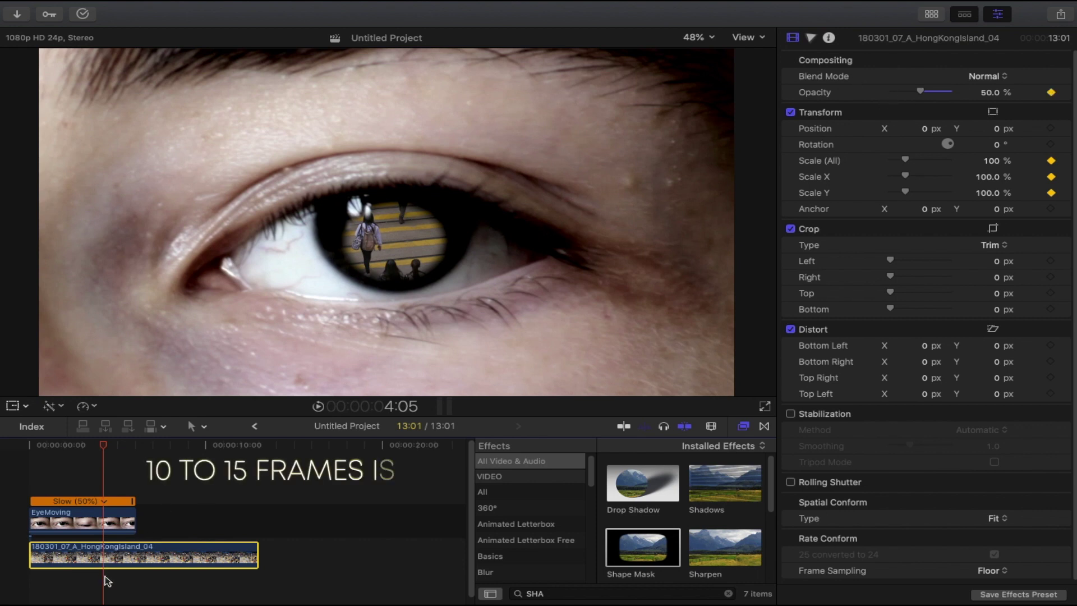
- At 4:15, set the street clip's Scale (All) to 200% and Opacity to 100%
key("Right")
key("Right")
key("Right")
key("Right")
key("Right")
key("Right")
key("Right")
key("Right")
key("Right")
key("Right")
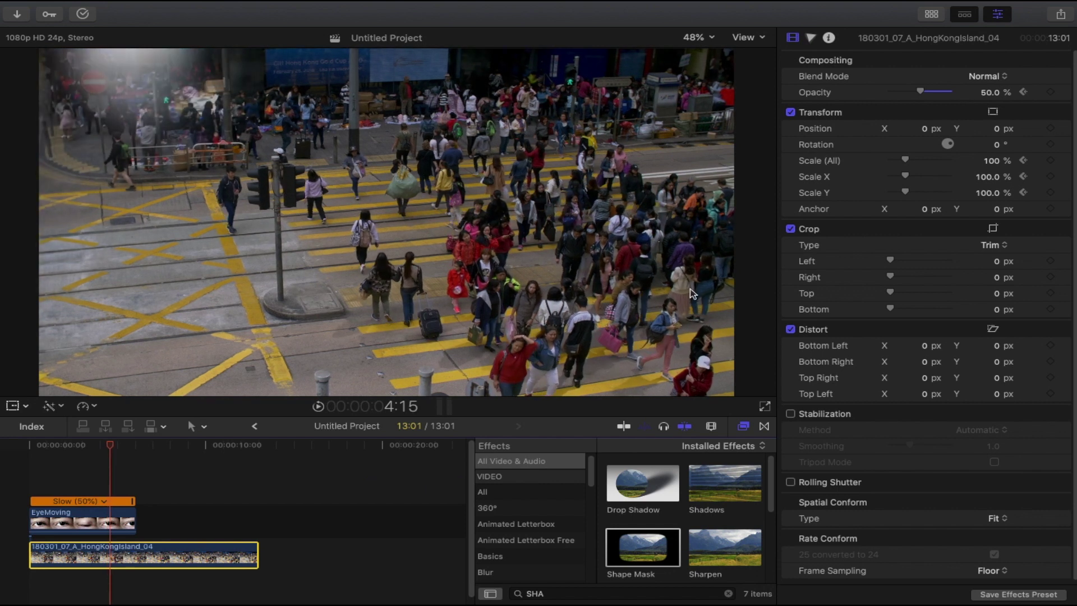
left_click(991, 160)
type("200")
key("Return")
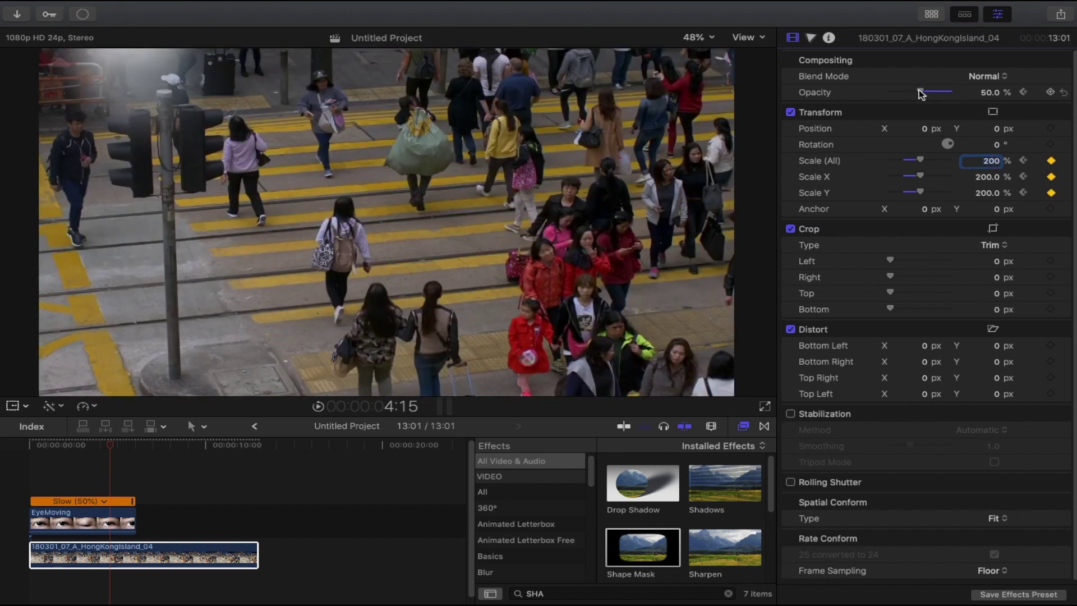
left_click_drag(922, 93, 949, 93)
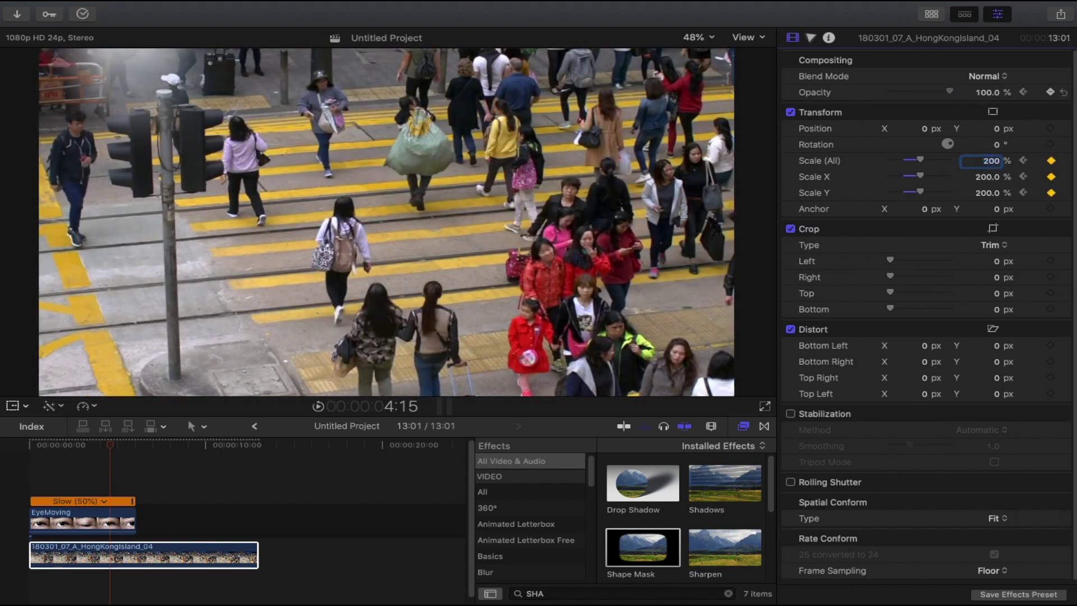
left_click_drag(112, 447, 77, 451)
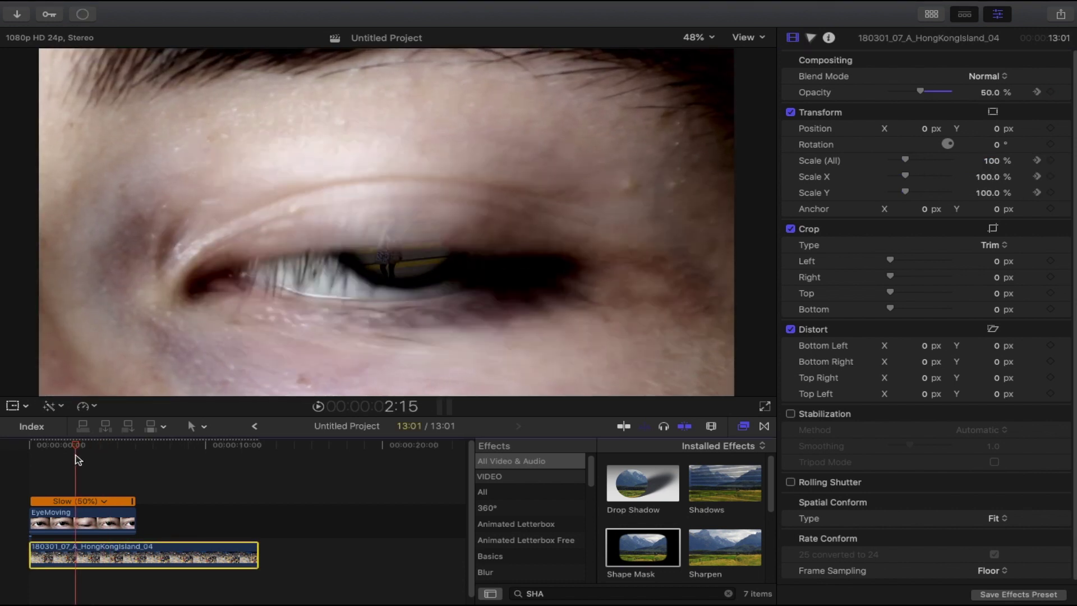
key("space")
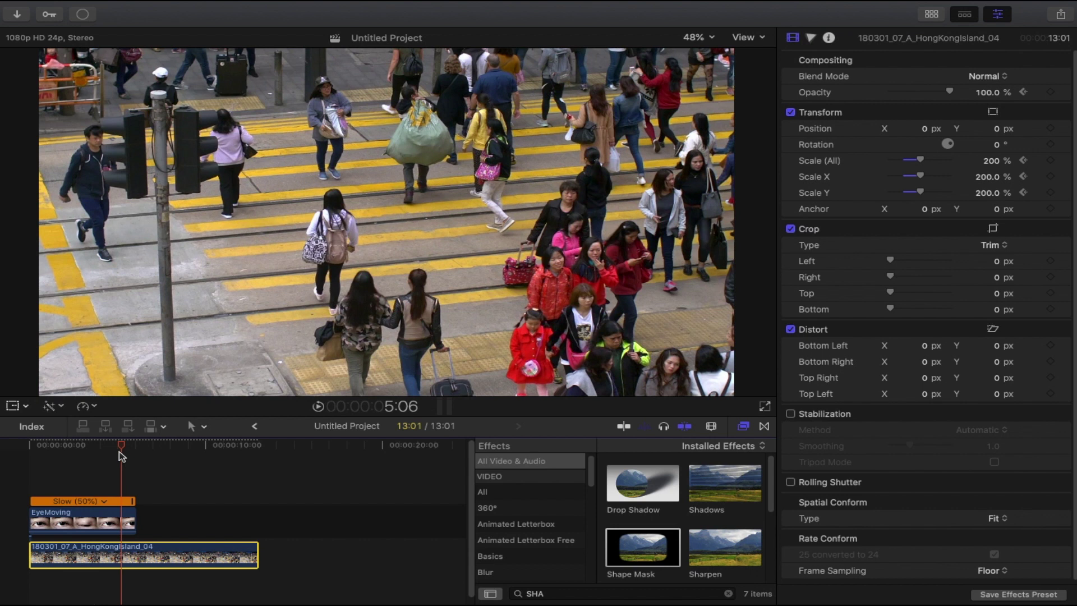
left_click(99, 447)
left_click(123, 446)
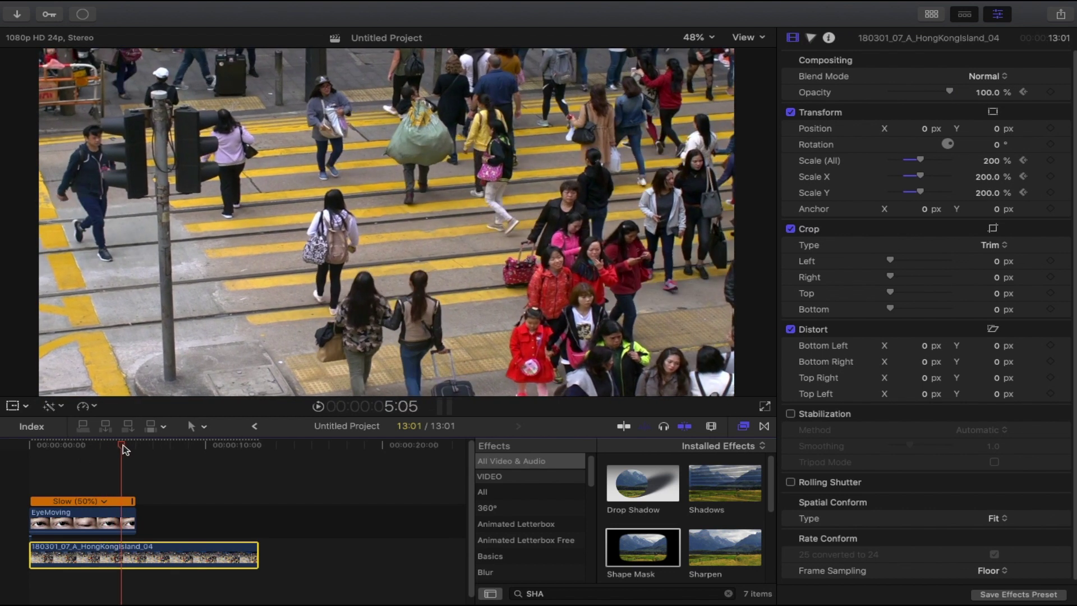
key("Right")
key("j")
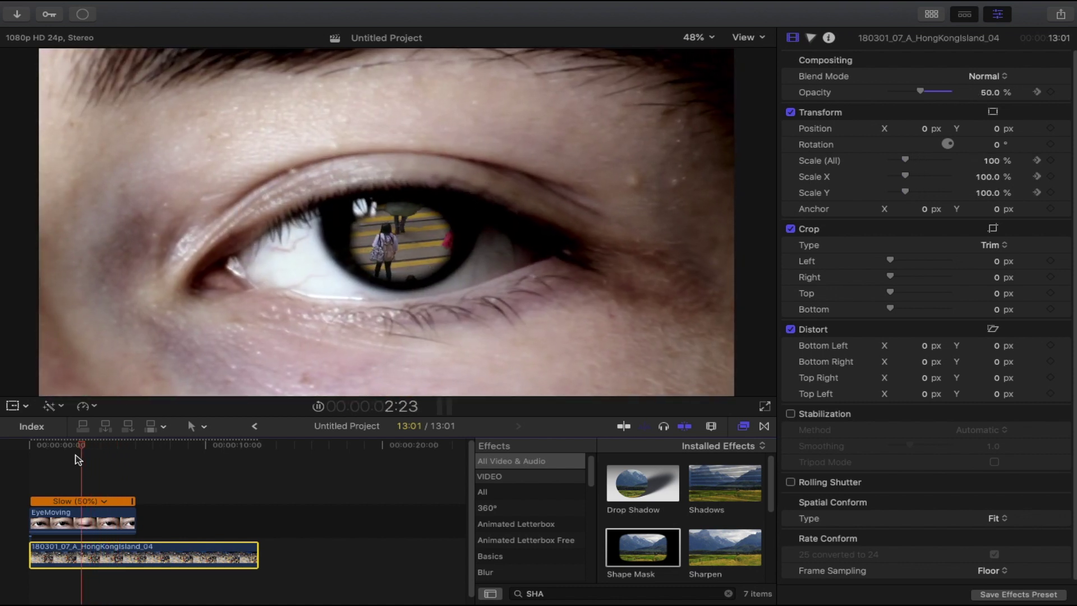
key("k")
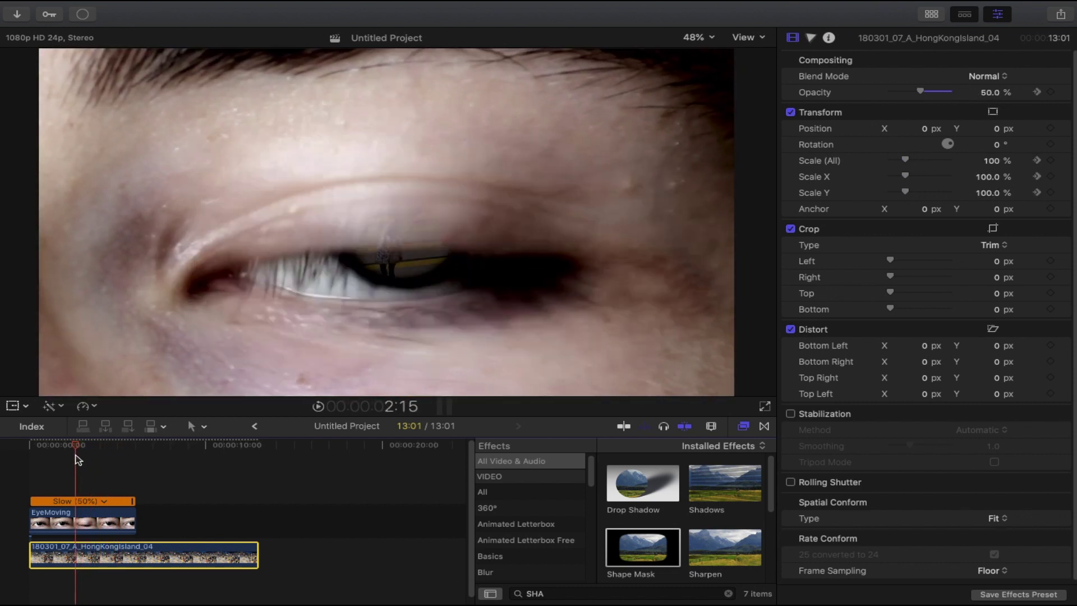
key("l")
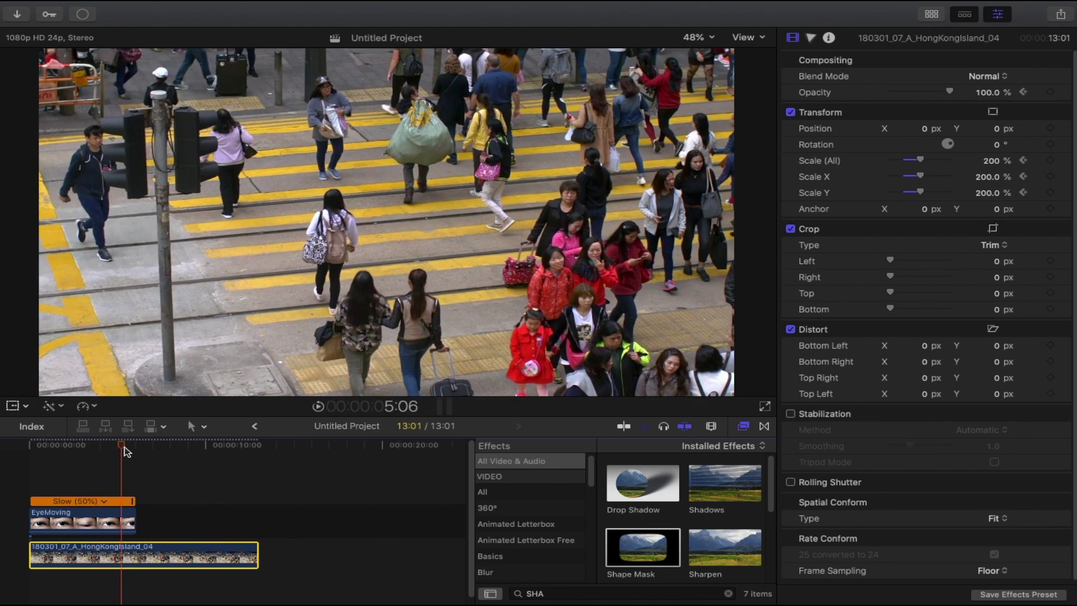
key("Left")
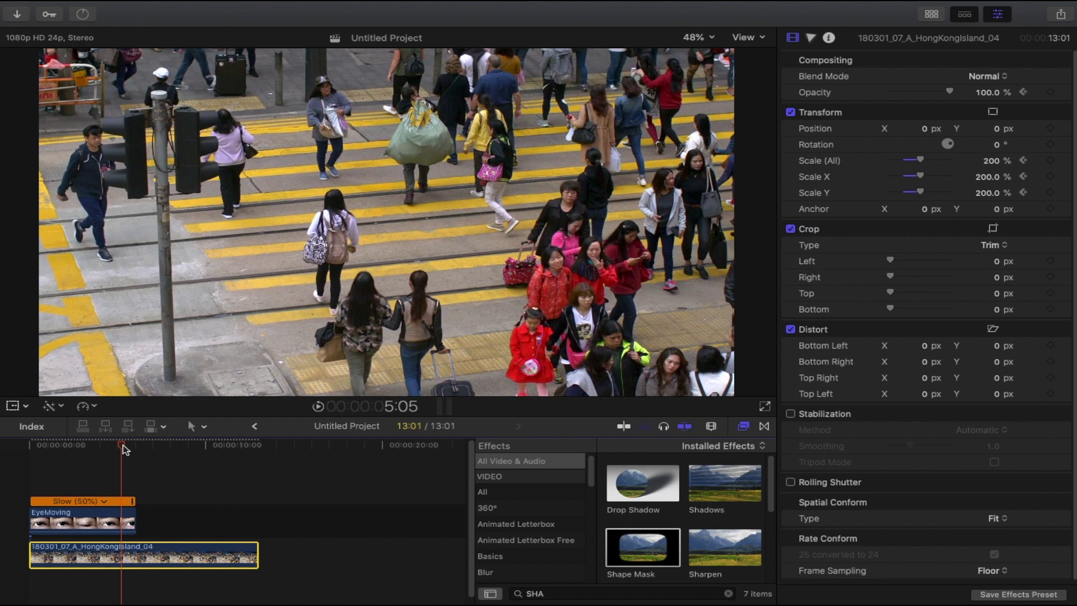